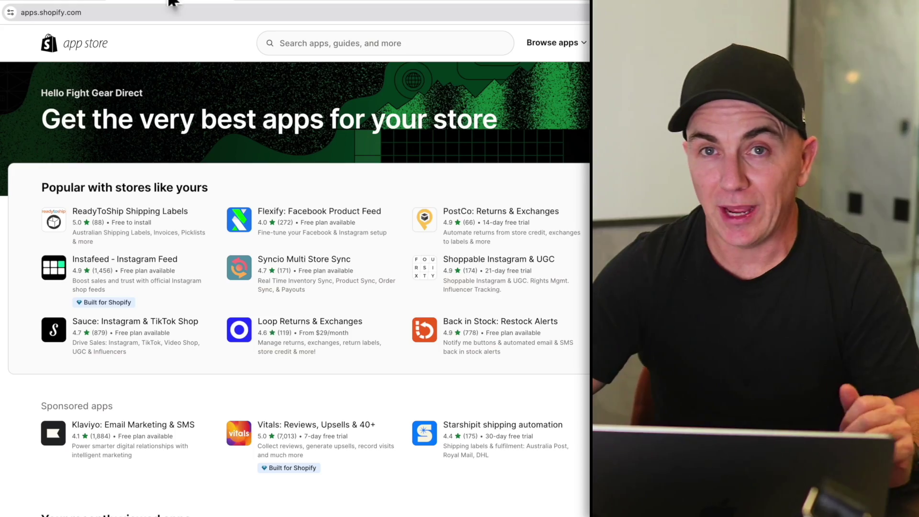
# Step: Search the App Store for 'bundles' and open the Shopify Bundles app listing
pyautogui.click(315, 41)
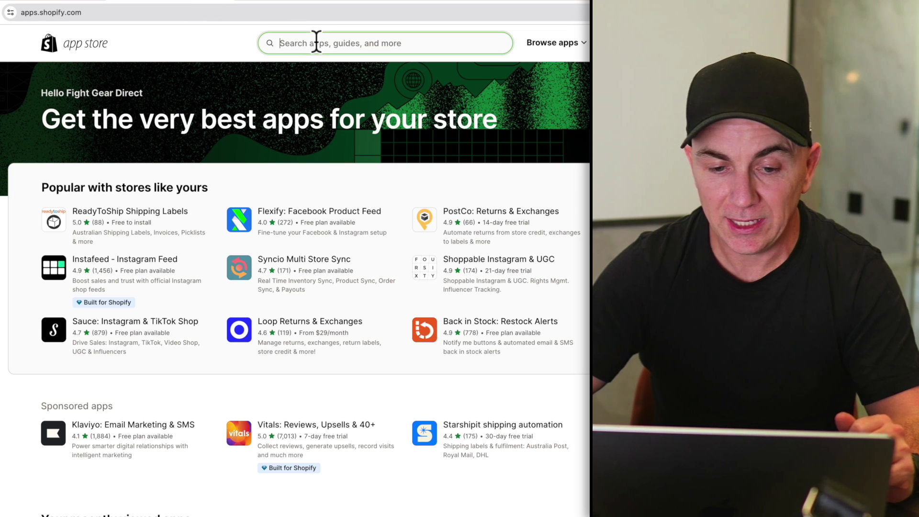
pyautogui.write('bundles')
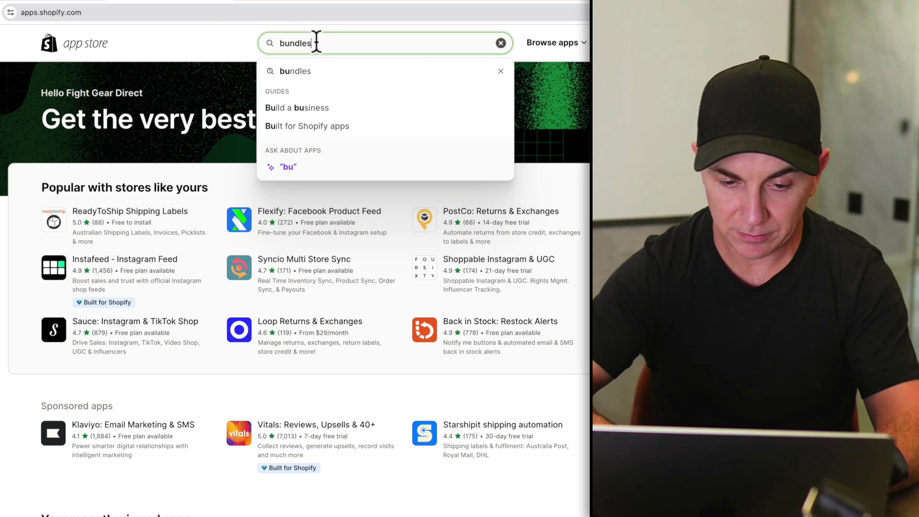
pyautogui.press('Return')
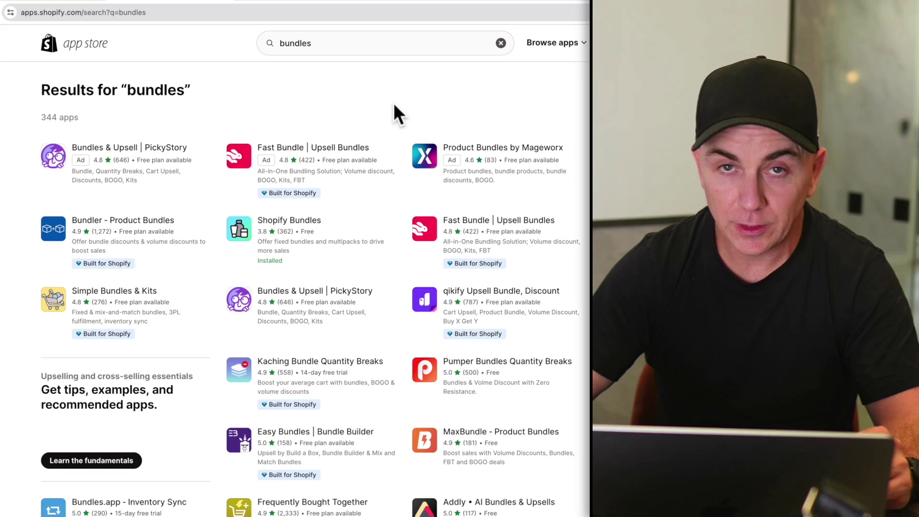
pyautogui.click(306, 222)
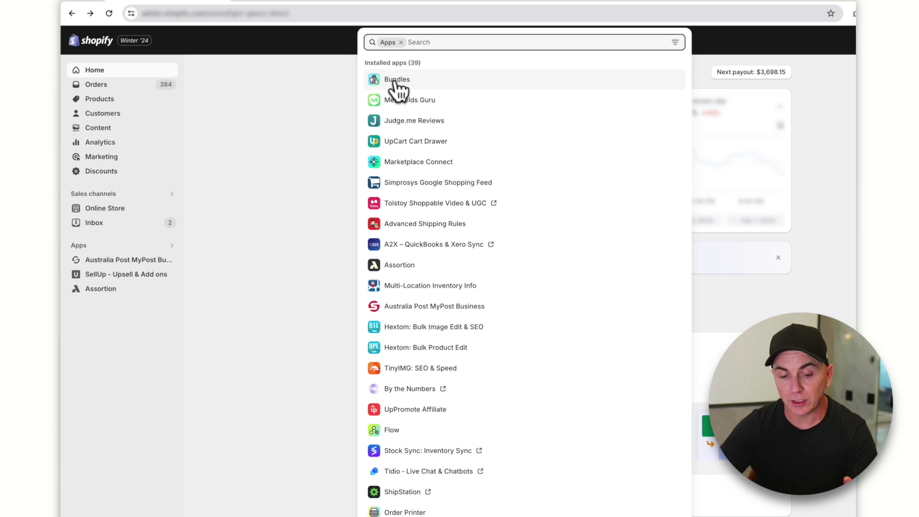
# Step: Launch the installed Bundles app showing the Boxing Starter Kit and 2 shorts for $100 bundles
pyautogui.click(397, 80)
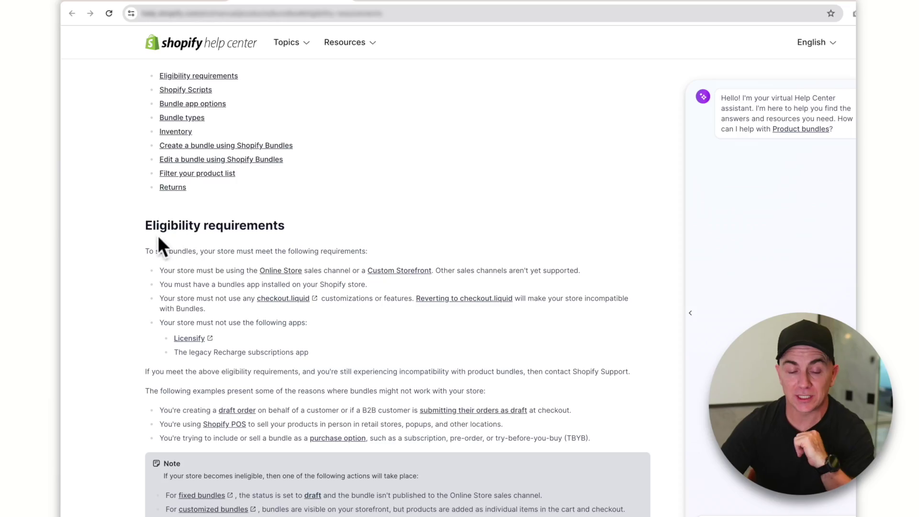
pyautogui.moveTo(145, 225); pyautogui.dragTo(390, 364)
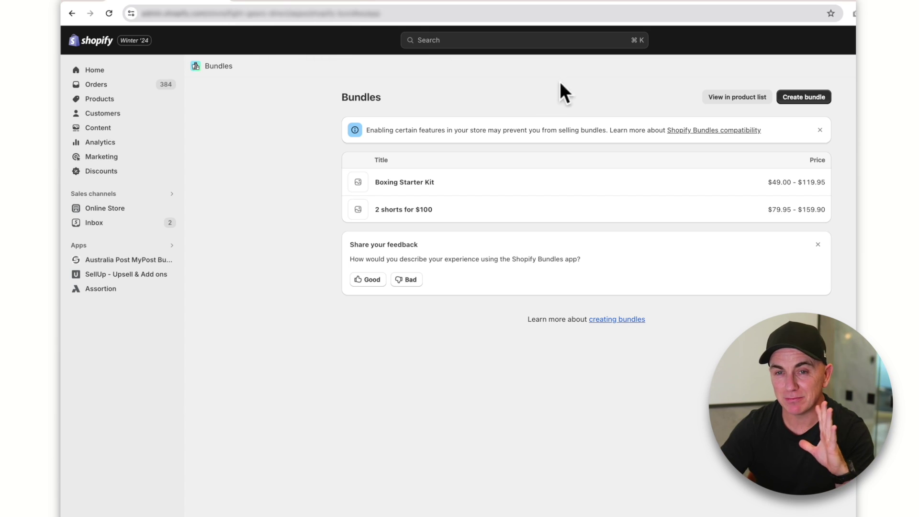
# Step: Create a new bundle titled 'Boxing & Shorts Bundle' and bring up its product picker
pyautogui.click(801, 102)
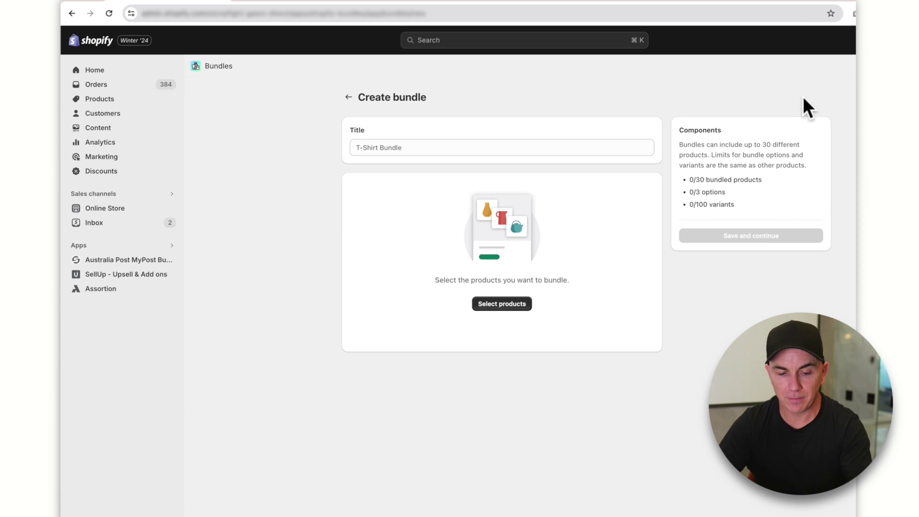
pyautogui.click(554, 146)
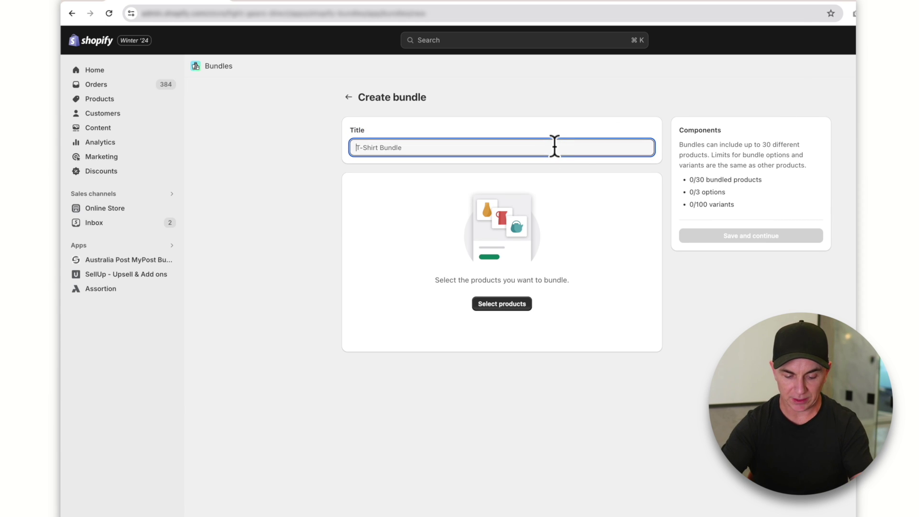
pyautogui.write('Boxing & Shorts Bundle')
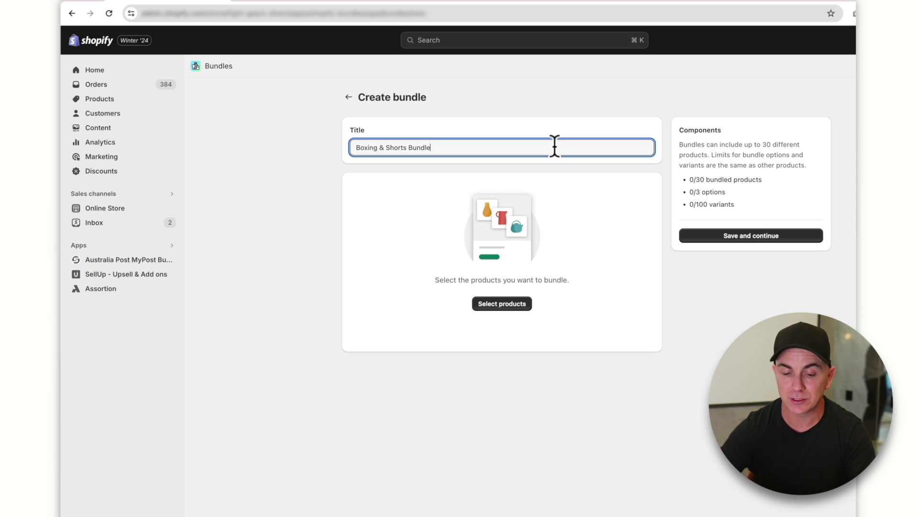
pyautogui.click(512, 304)
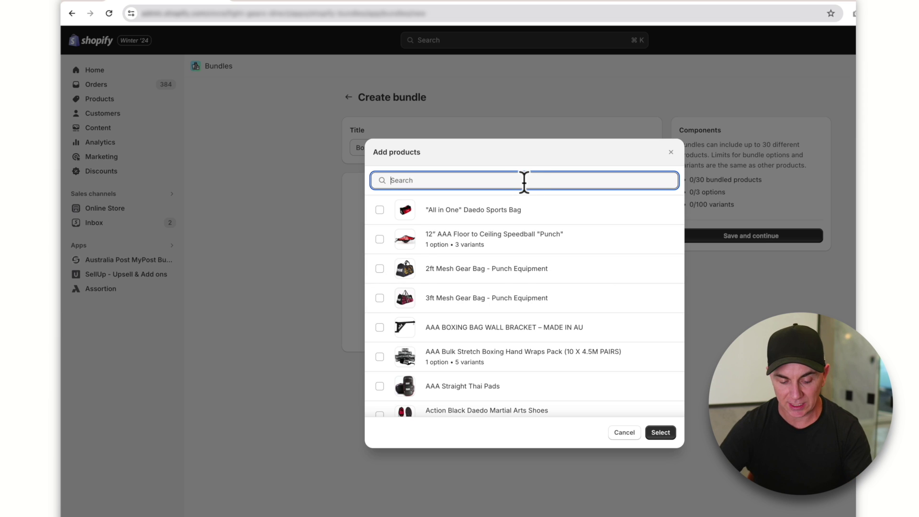
# Step: Add the Adidas Hybrid 200 Leather Boxing Gloves to the bundle
pyautogui.write('Adidas Gloves')
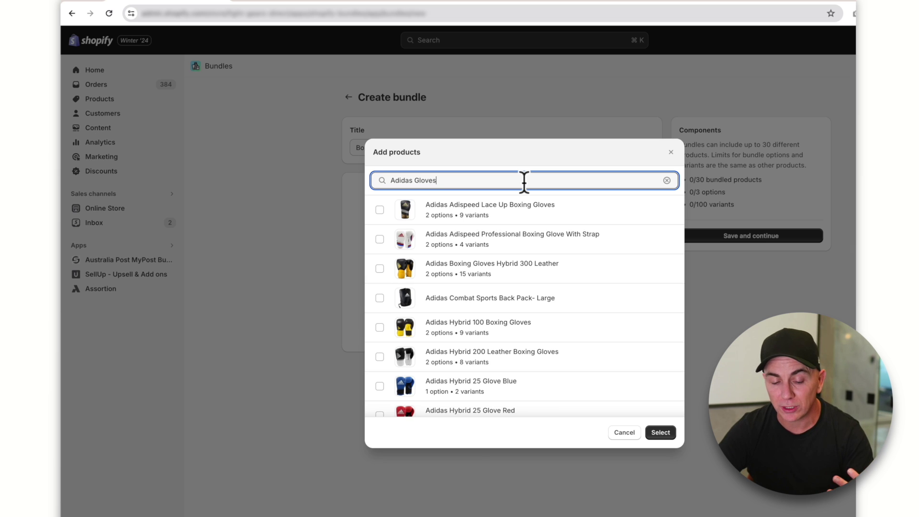
pyautogui.click(383, 358)
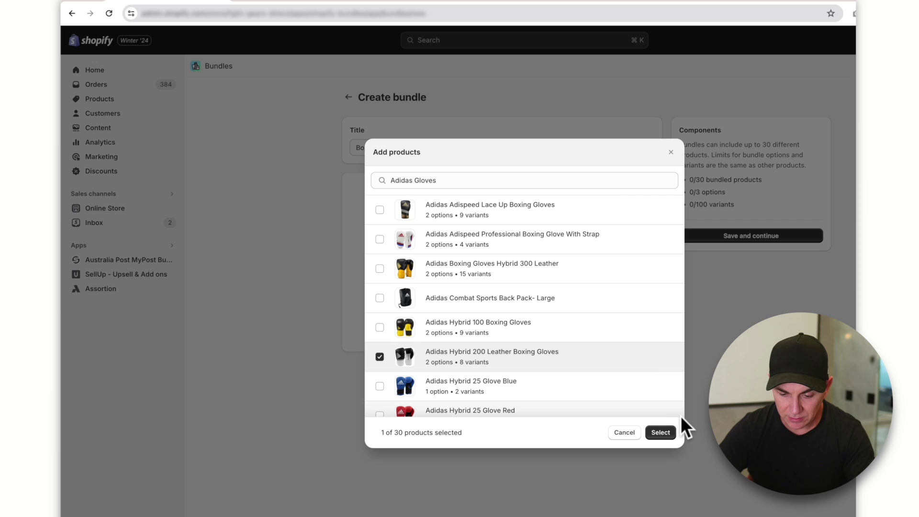
pyautogui.click(660, 433)
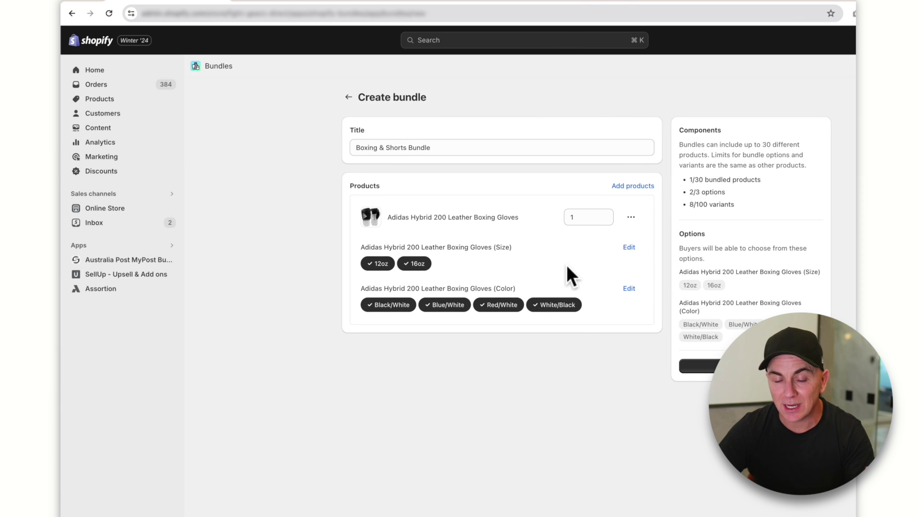
# Step: Add the Adidas Boxwear Traditional Shorts to the bundle, bringing it to 40/100 variants
pyautogui.click(635, 186)
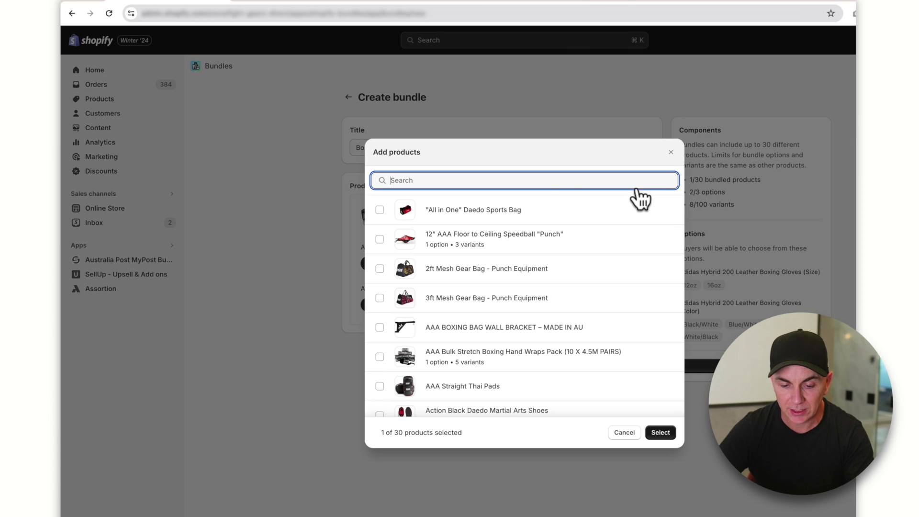
pyautogui.write('Adidas Shorts')
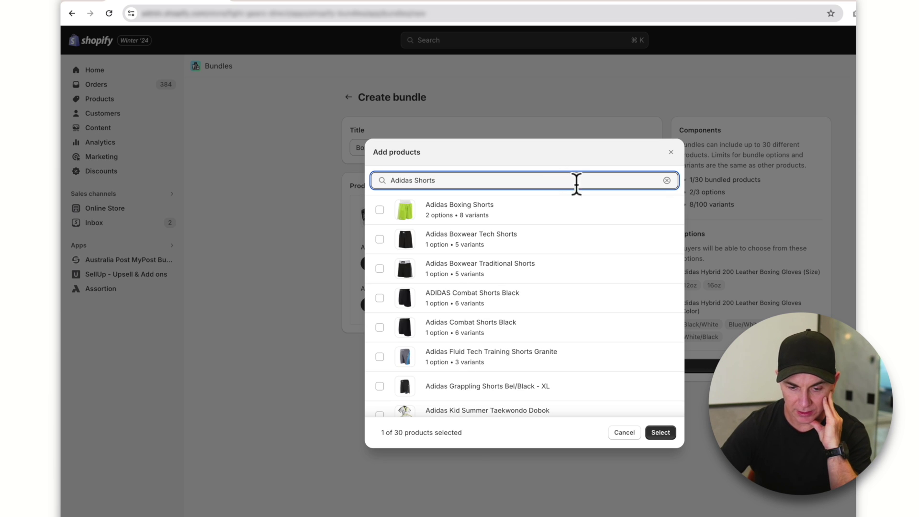
pyautogui.click(526, 276)
pyautogui.click(661, 432)
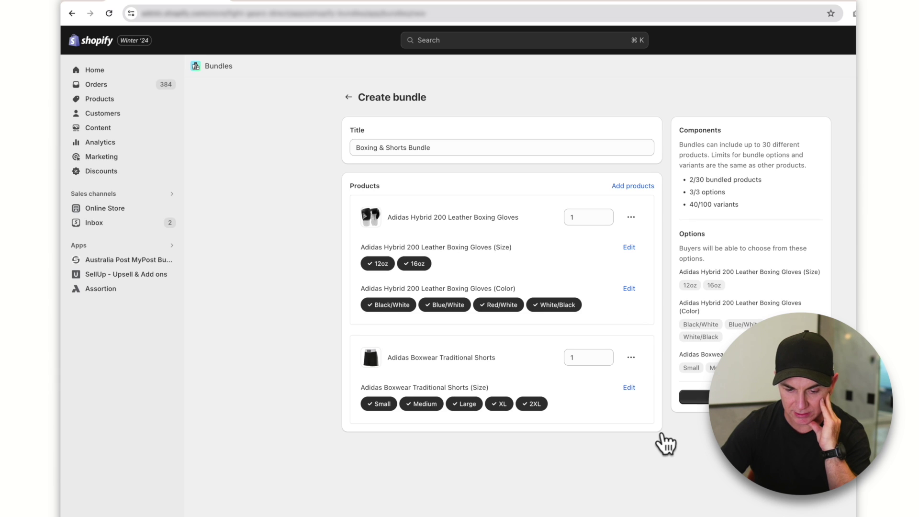
pyautogui.moveTo(431, 348); pyautogui.dragTo(388, 371)
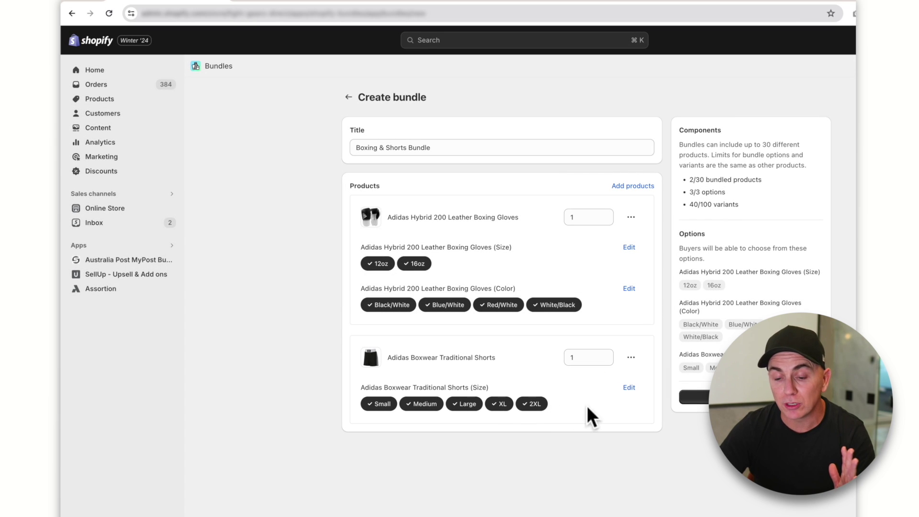
pyautogui.moveTo(680, 132); pyautogui.dragTo(806, 164)
pyautogui.click(721, 153)
pyautogui.click(808, 175)
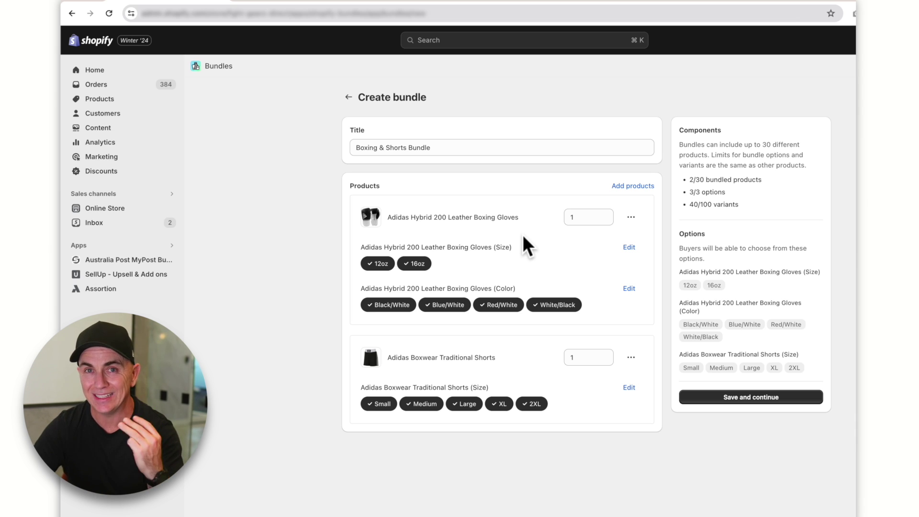
# Step: Add the Adidas Box Hog 2 Boxing Shoes Black to the bundle
pyautogui.click(630, 187)
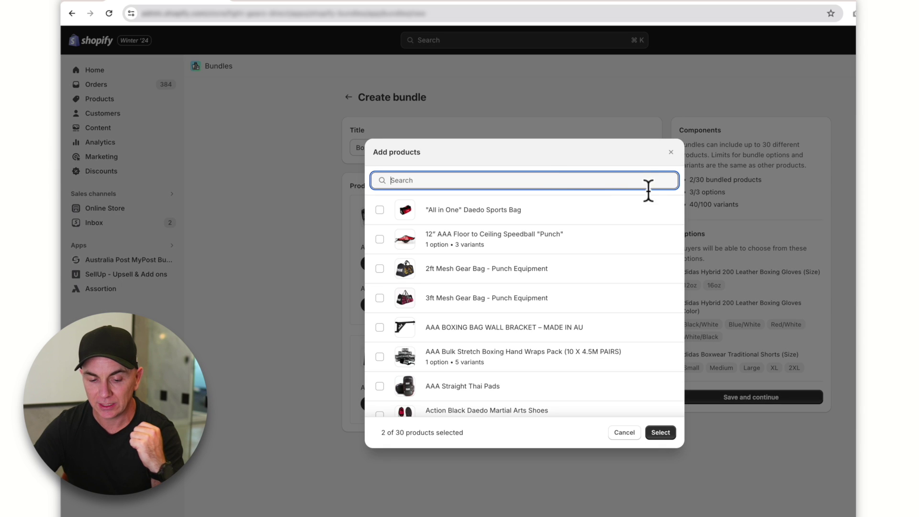
pyautogui.write('boxing shoes')
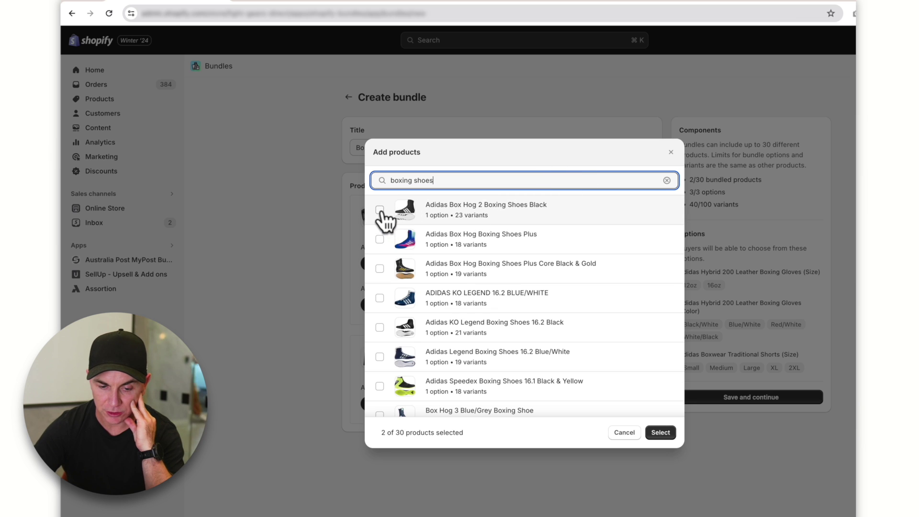
pyautogui.click(379, 209)
pyautogui.click(660, 432)
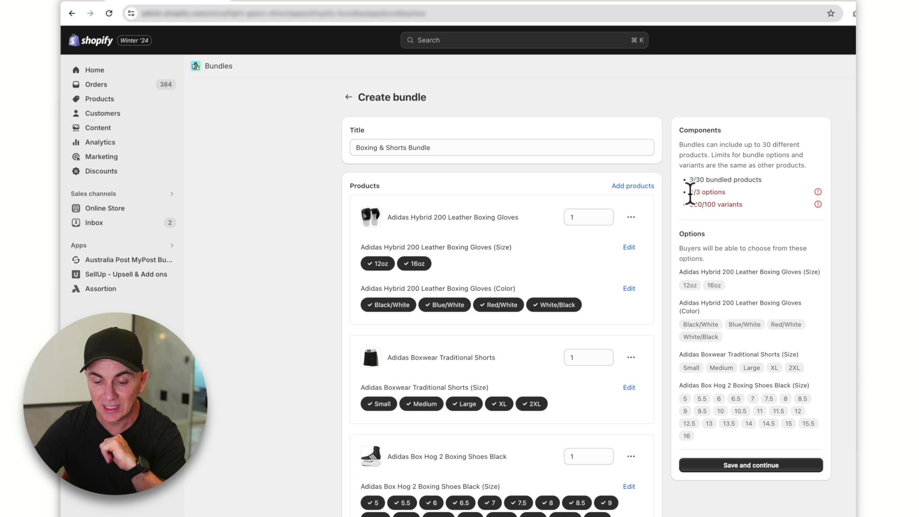
# Step: Review the 4/3 options and 920/100 variants limit warnings the shoes caused
pyautogui.moveTo(690, 194); pyautogui.dragTo(739, 196)
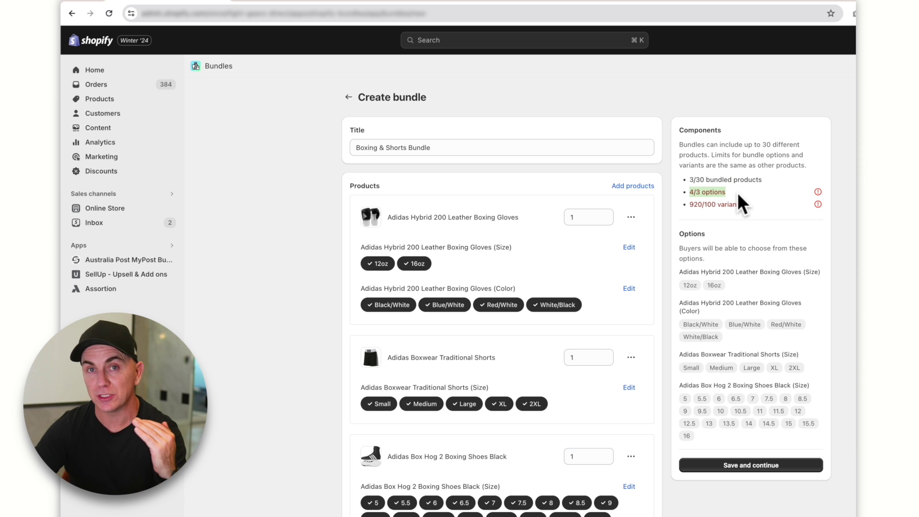
pyautogui.moveTo(690, 206); pyautogui.dragTo(761, 205)
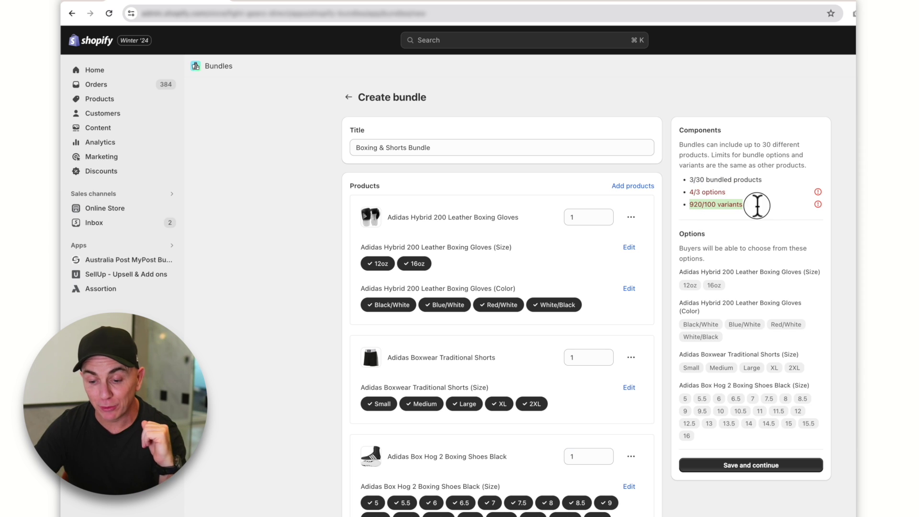
pyautogui.click(708, 206)
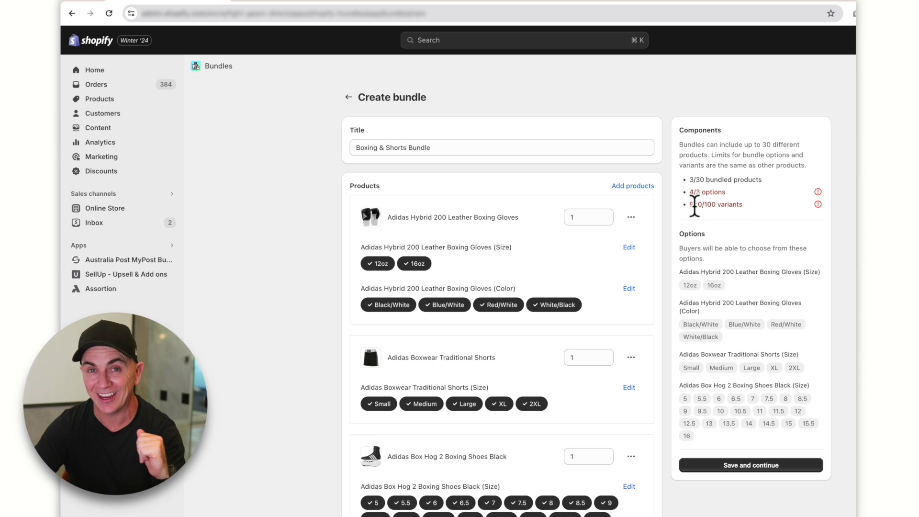
pyautogui.scroll(-1, 613, 231)
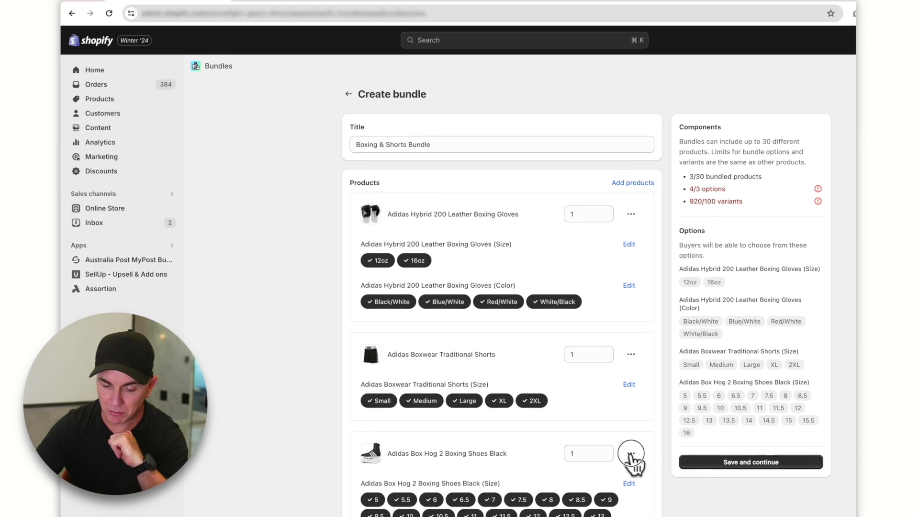
# Step: Remove the boxing shoes and save the bundle as a draft product with gloves and shorts
pyautogui.click(631, 453)
pyautogui.click(639, 514)
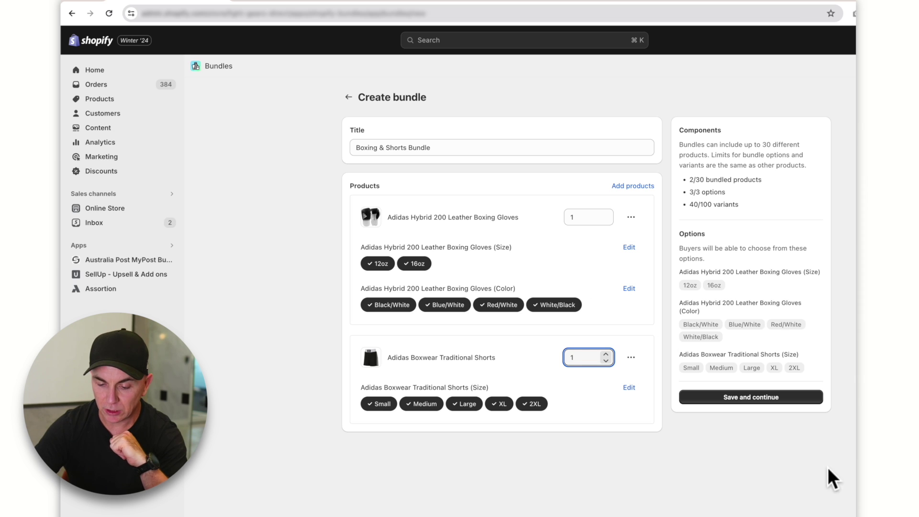
pyautogui.click(783, 397)
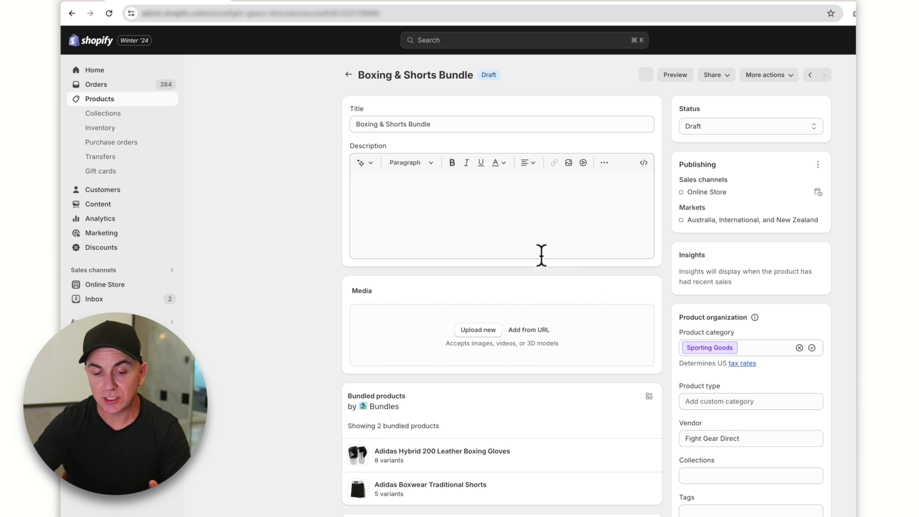
# Step: Enter placeholder text 'dkhfskjdh' in the bundle product's description
pyautogui.click(507, 190)
pyautogui.write('dkhfskj')
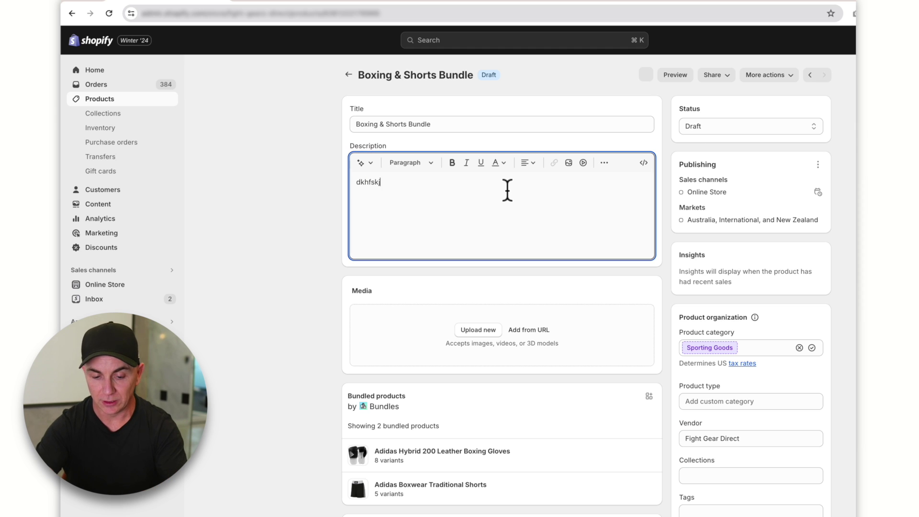
pyautogui.write('dh')
pyautogui.click(479, 333)
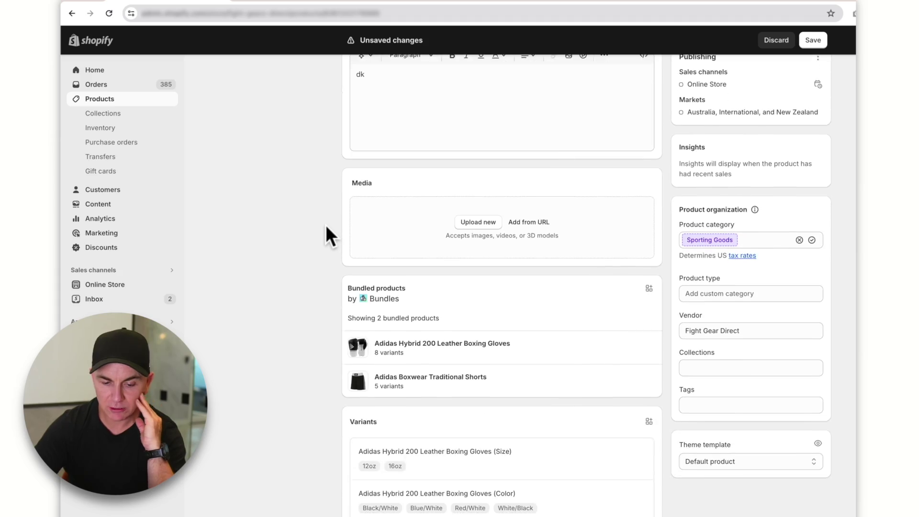
# Step: Inspect the Bundled products card's edit options and the 40 variants priced $259.94
pyautogui.scroll(-1, 325, 225)
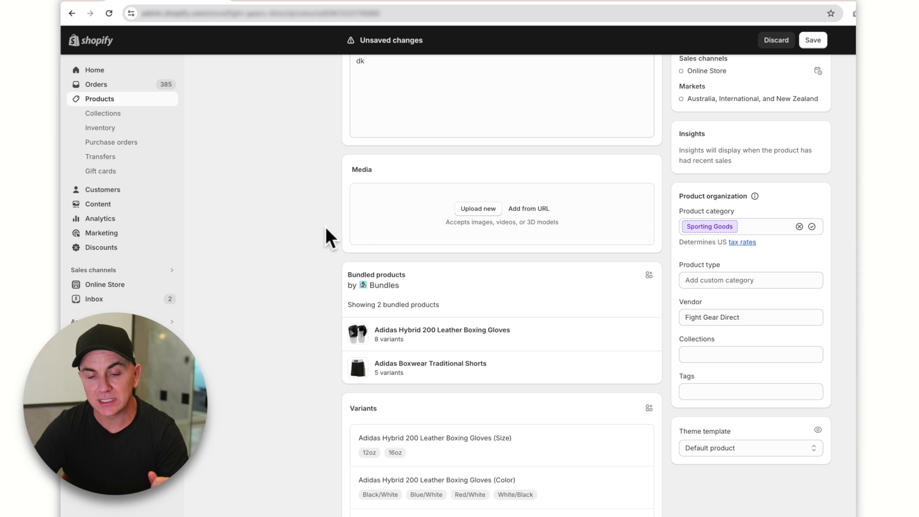
pyautogui.scroll(-1, 325, 235)
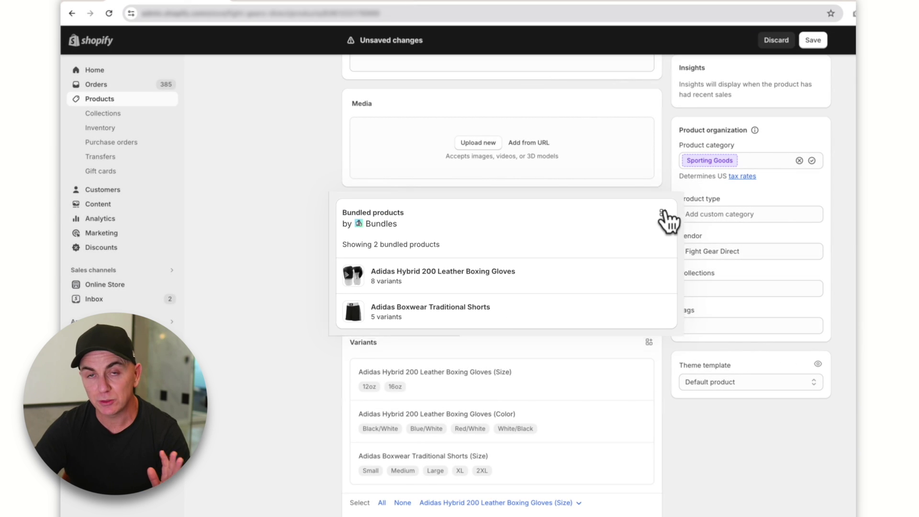
pyautogui.click(649, 208)
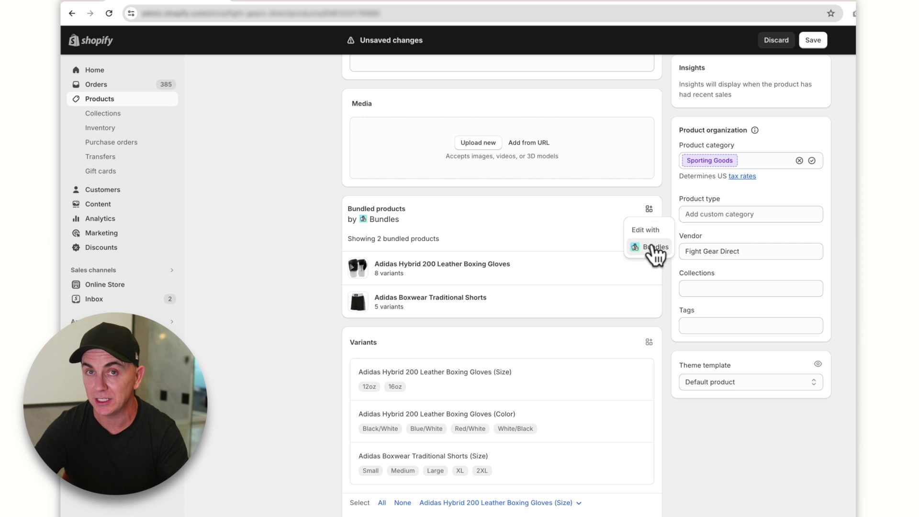
pyautogui.scroll(-5, 665, 266)
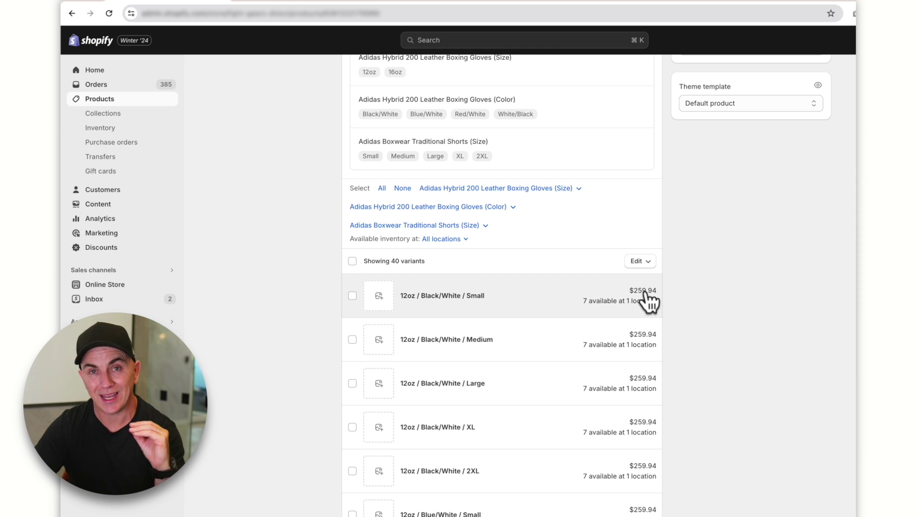
pyautogui.scroll(15, 646, 300)
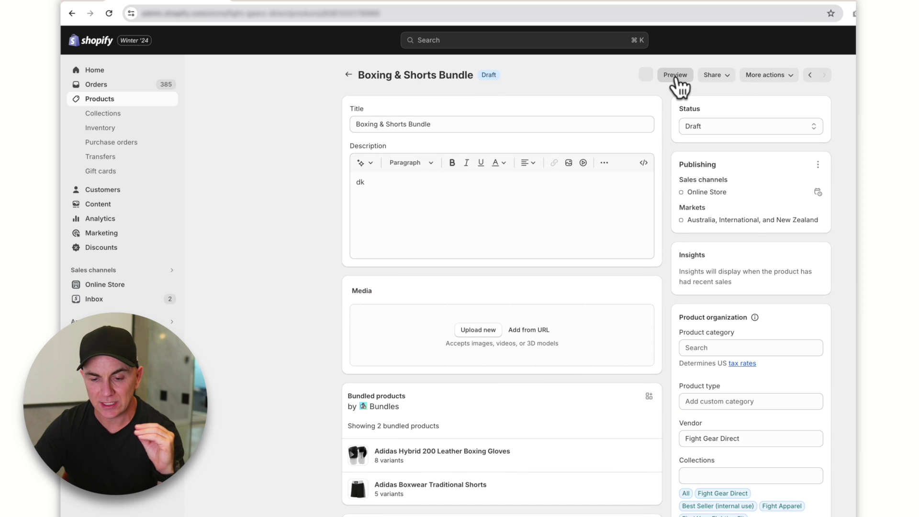
# Step: Preview the bundle on the storefront, trying 16oz, Blue/White and Small to 2XL shorts at $259.94
pyautogui.click(675, 76)
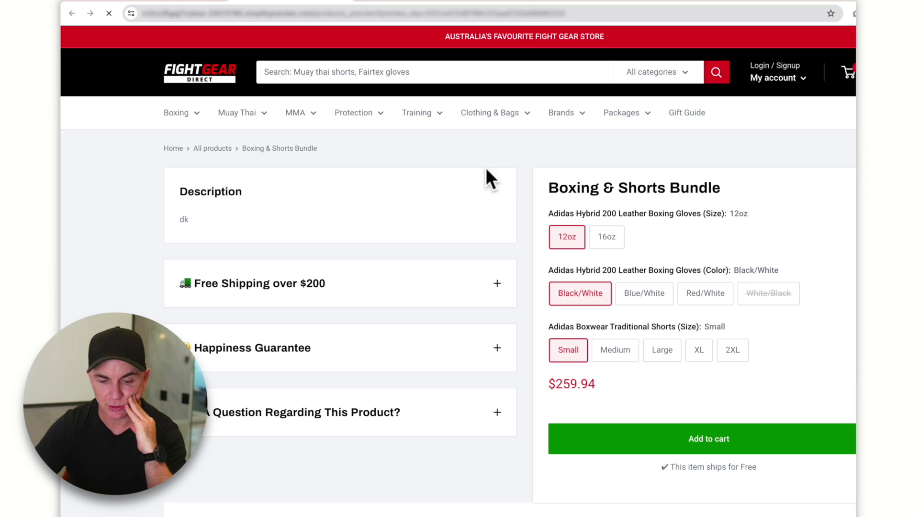
pyautogui.click(609, 241)
pyautogui.click(632, 292)
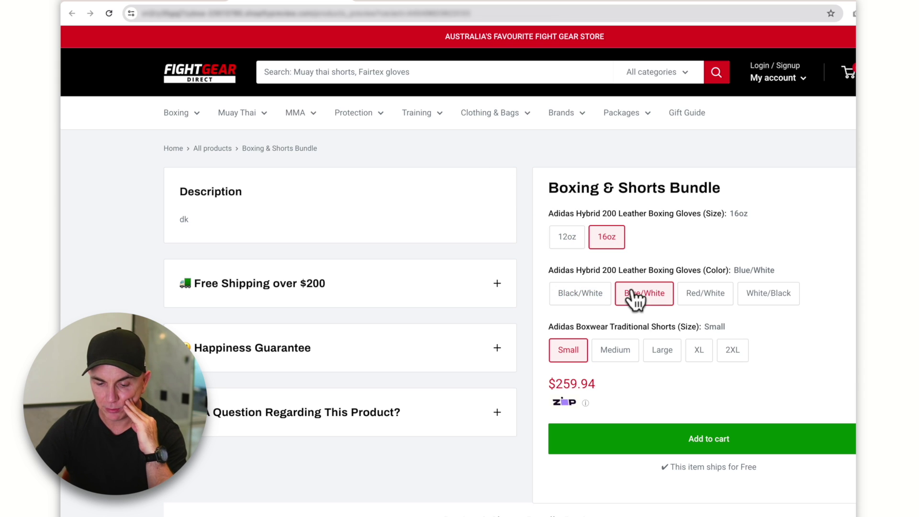
pyautogui.click(618, 355)
pyautogui.click(663, 358)
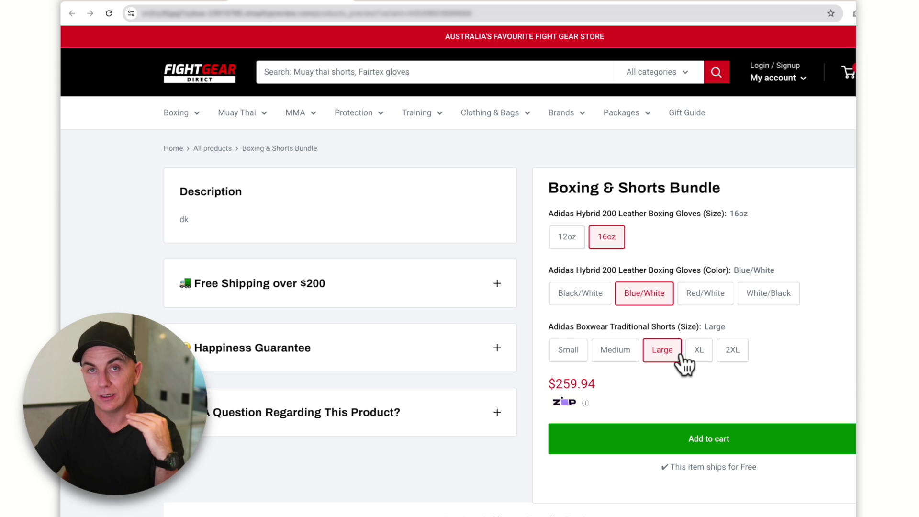
pyautogui.click(701, 354)
pyautogui.click(726, 355)
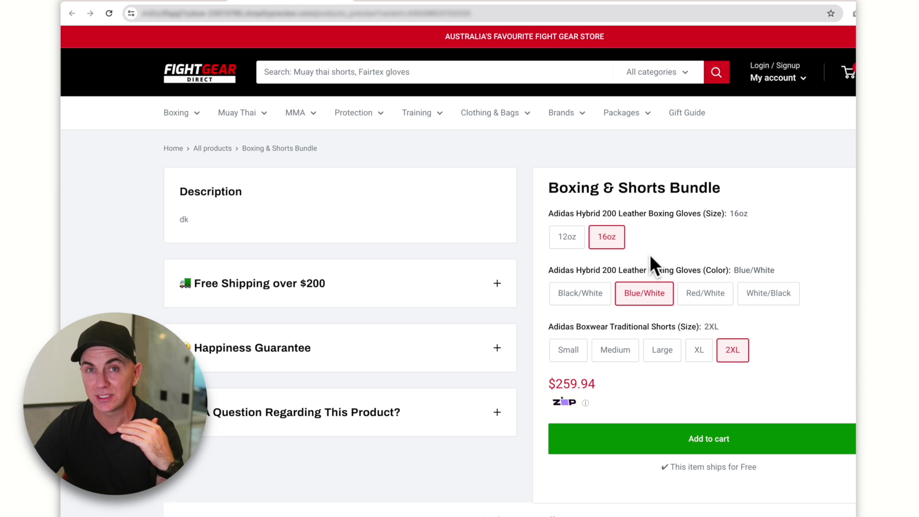
pyautogui.click(584, 356)
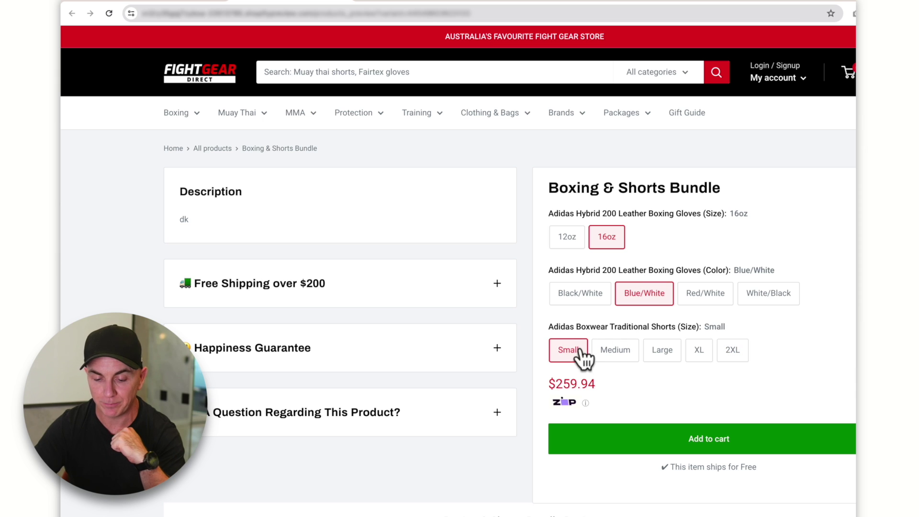
pyautogui.click(667, 353)
pyautogui.click(690, 352)
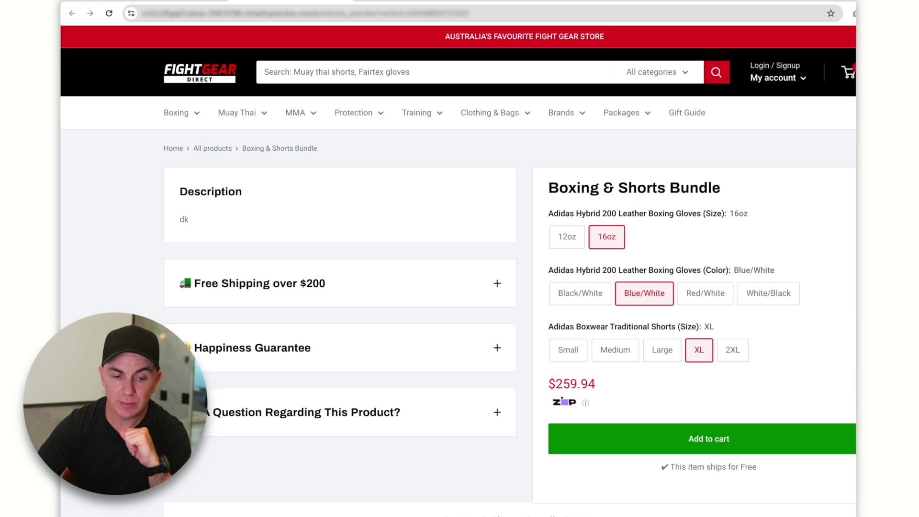
# Step: Back in the admin, open the bundle's 12oz / Black/White / Small variant
pyautogui.click(163, 4)
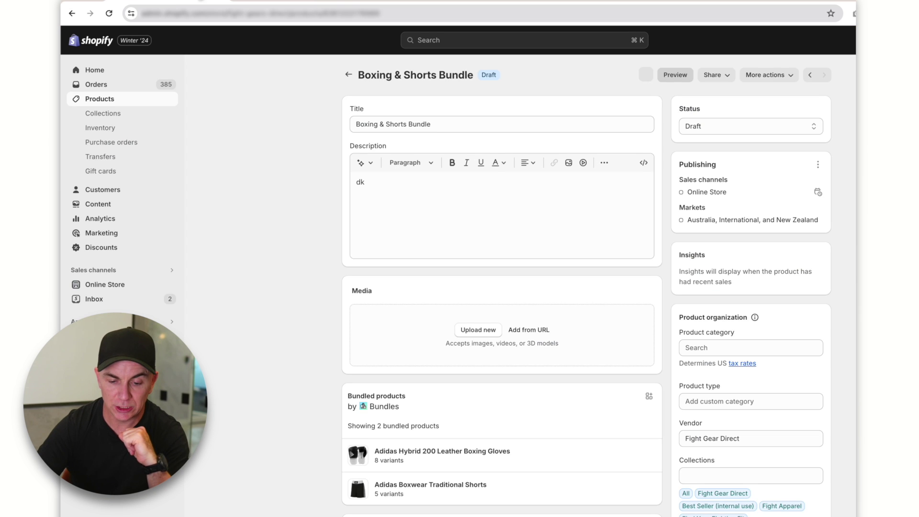
pyautogui.scroll(-4, 622, 345)
pyautogui.scroll(-8, 570, 340)
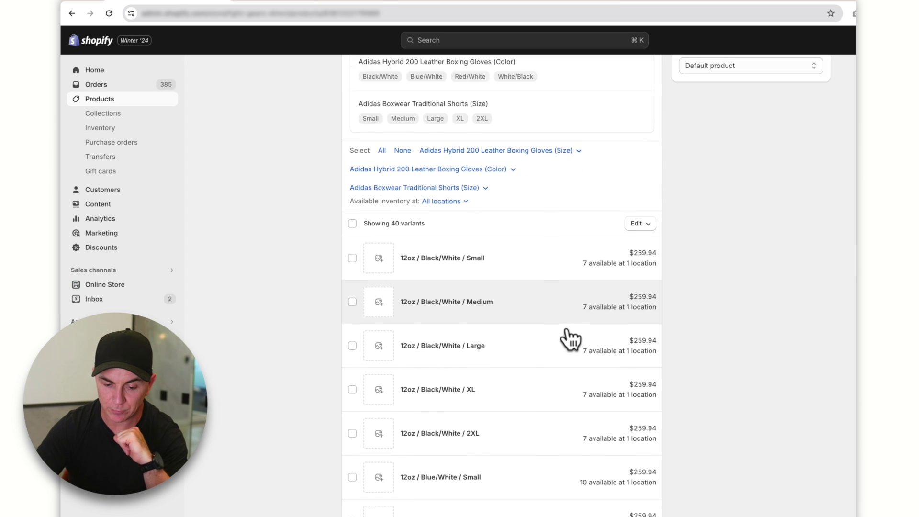
pyautogui.click(526, 201)
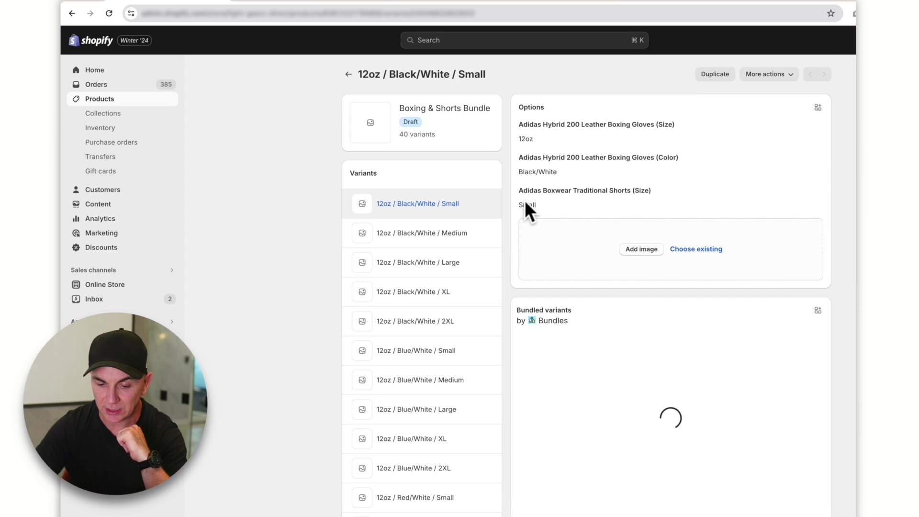
pyautogui.scroll(-3, 550, 268)
pyautogui.scroll(-2, 531, 300)
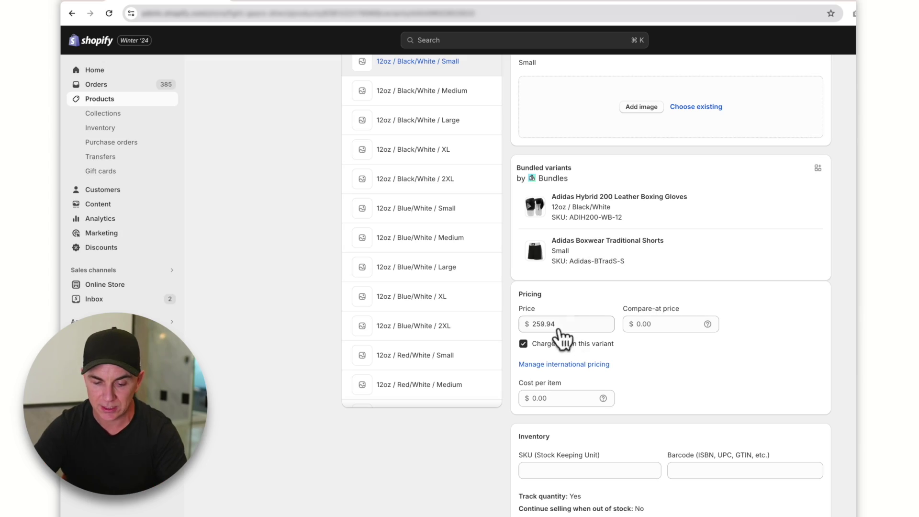
# Step: Copy $259.94 into the 12oz / Black/White / Small compare-at price, set price to $230.00, and save
pyautogui.click(536, 324)
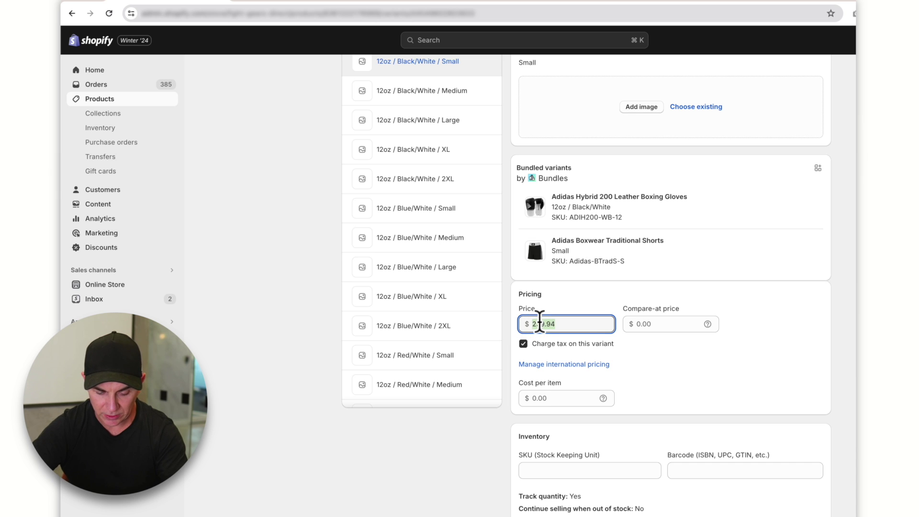
pyautogui.click(656, 324)
pyautogui.write('259.94')
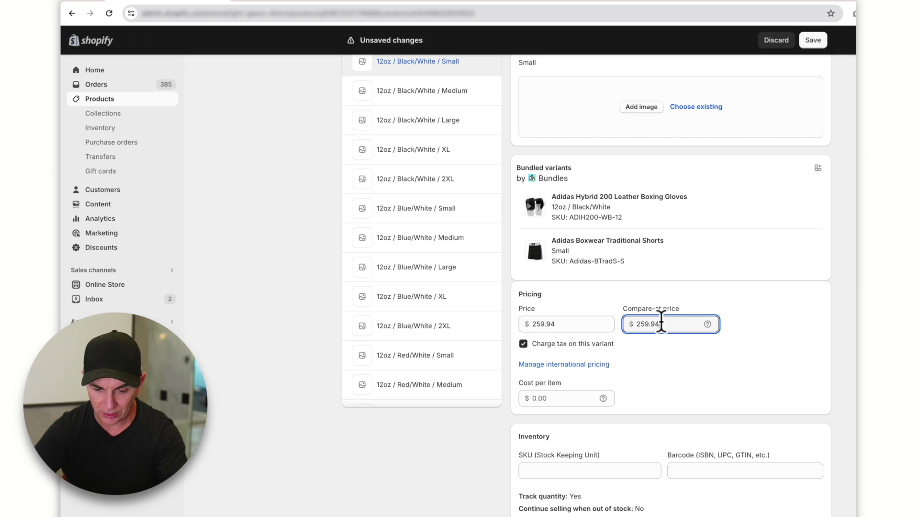
pyautogui.click(579, 325)
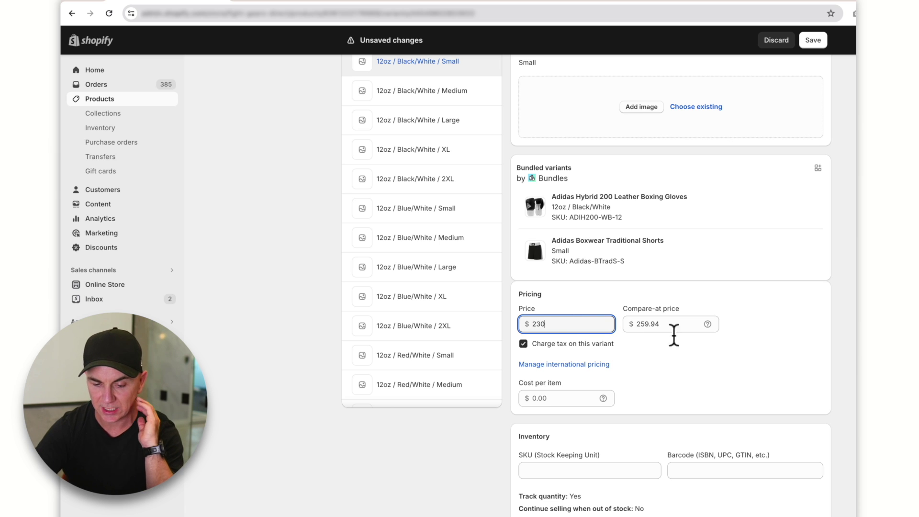
pyautogui.click(813, 40)
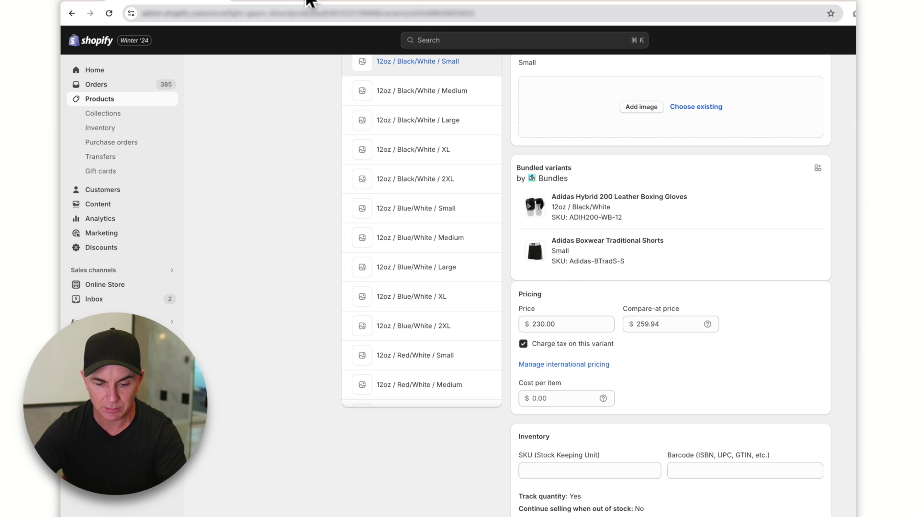
pyautogui.scroll(3, 257, 131)
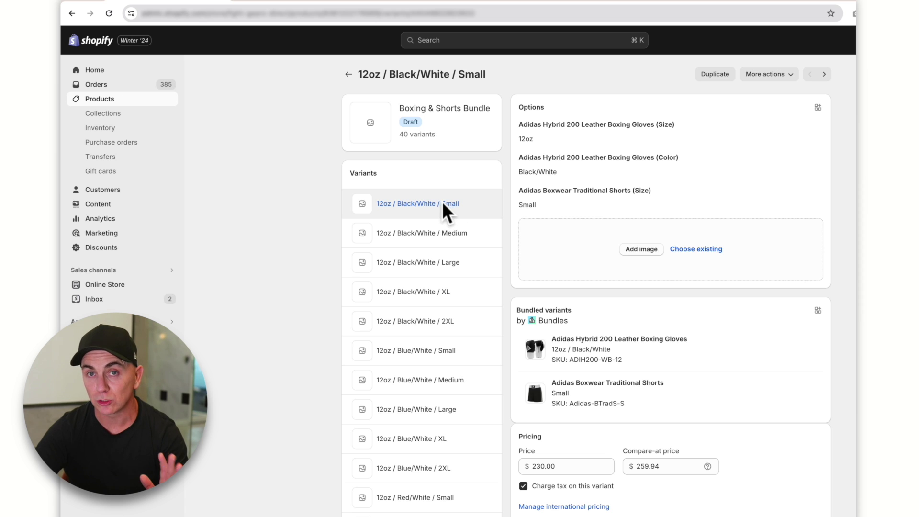
pyautogui.click(301, 1)
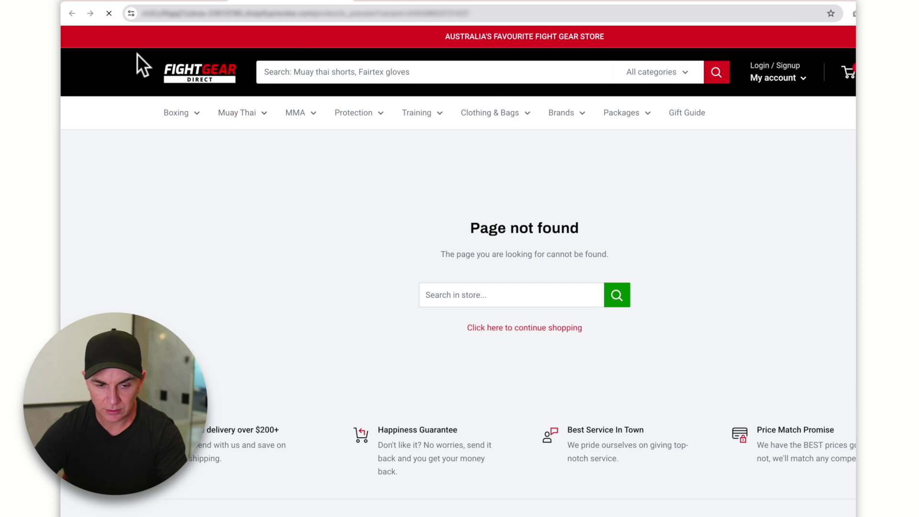
# Step: Re-preview the bundle, comparing 12oz at $230.00 against 16oz at full $259.94
pyautogui.click(173, 1)
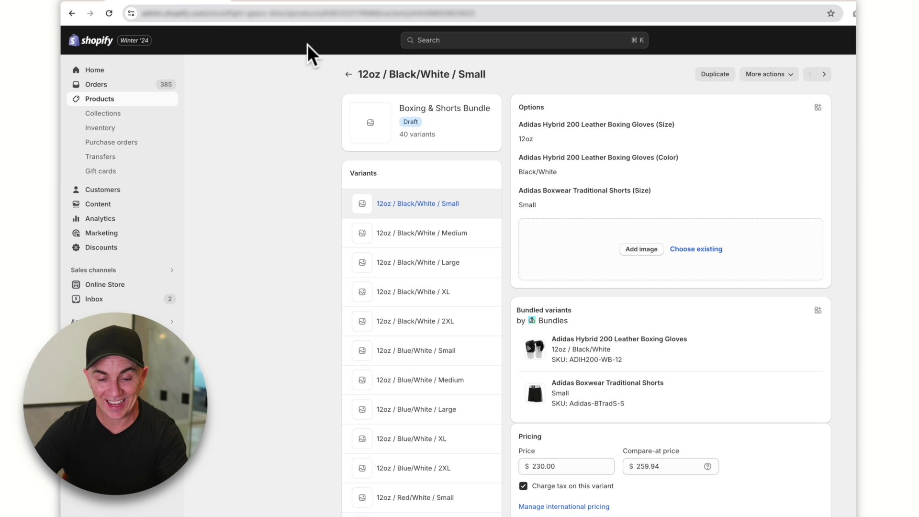
pyautogui.click(348, 75)
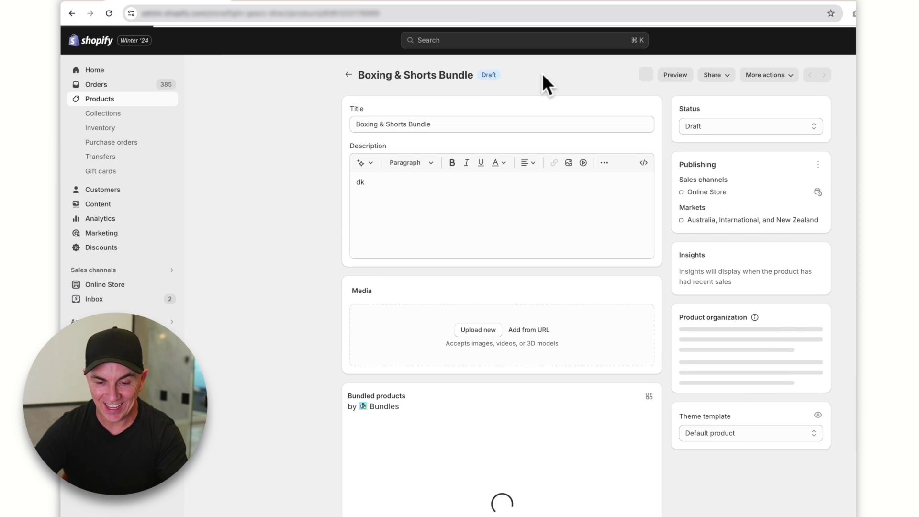
pyautogui.click(678, 75)
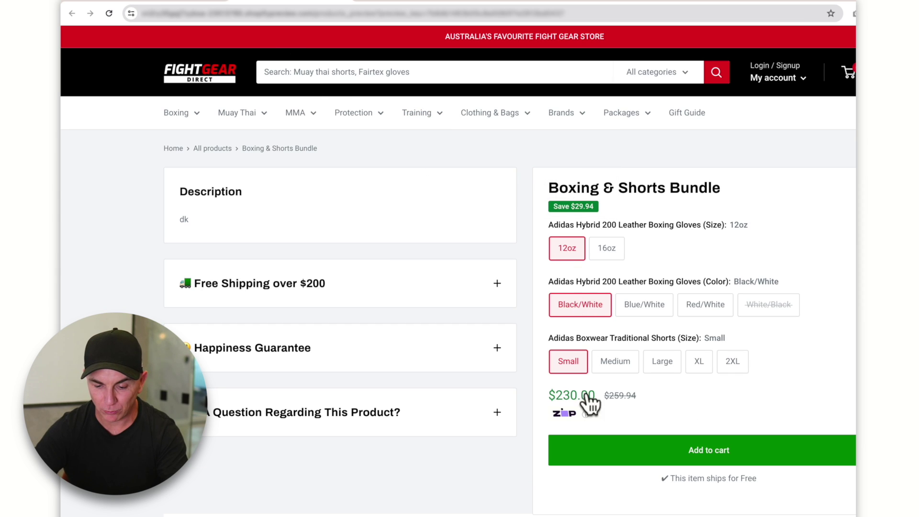
pyautogui.moveTo(568, 396); pyautogui.dragTo(650, 399)
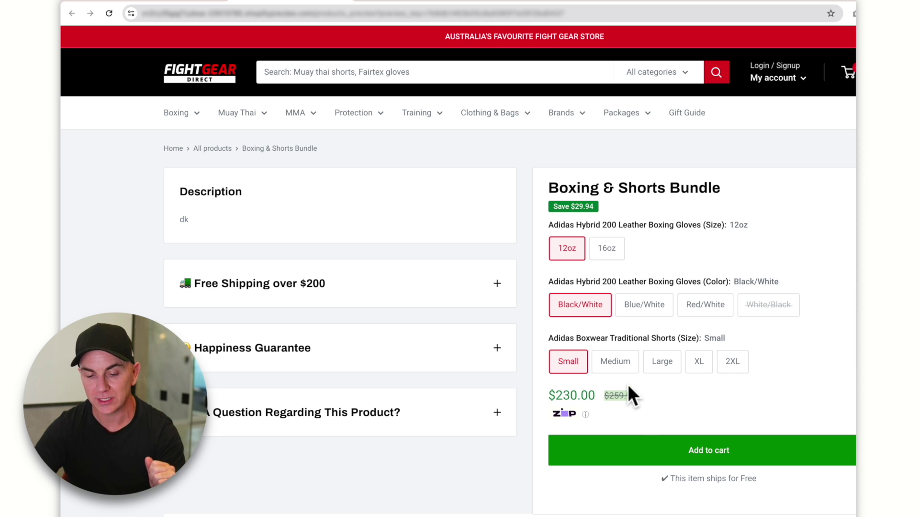
pyautogui.click(608, 251)
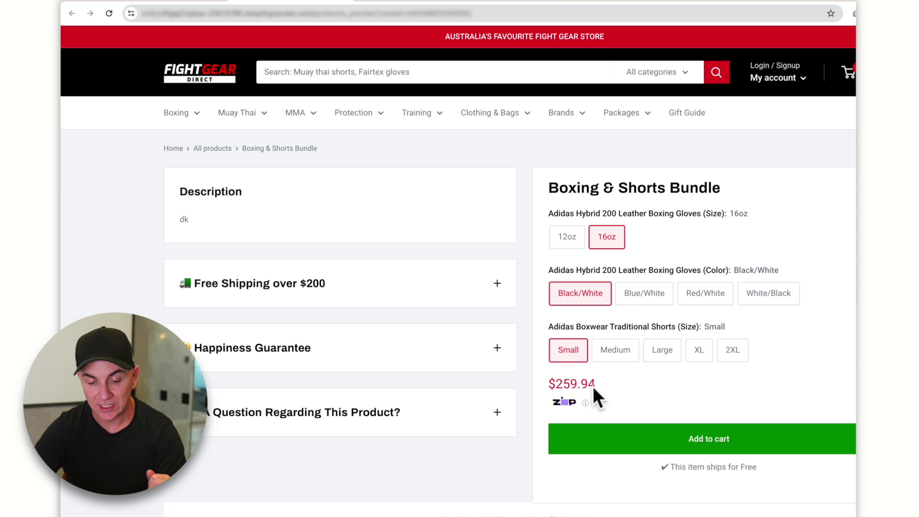
pyautogui.moveTo(559, 383); pyautogui.dragTo(610, 386)
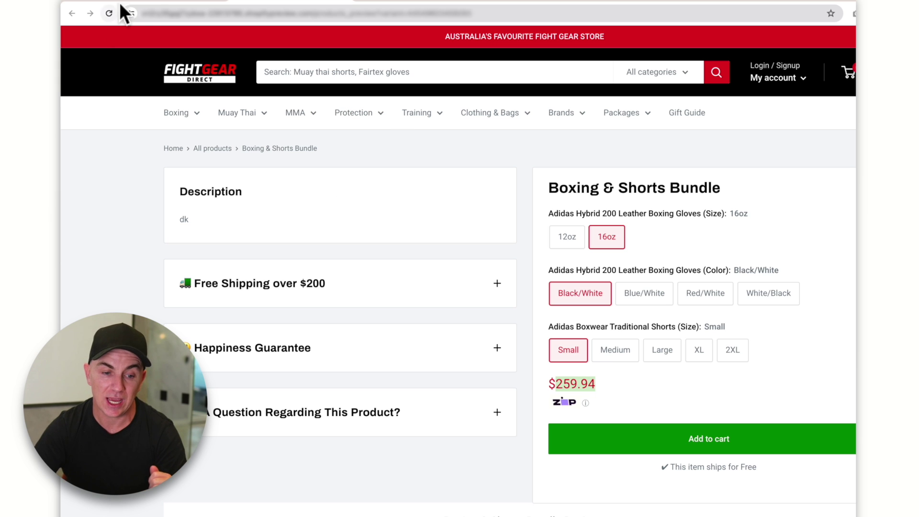
# Step: Inspect the 12oz / Black/White / Medium variant's bundled items and pricing, then return to the product
pyautogui.click(153, 4)
pyautogui.scroll(-4, 317, 238)
pyautogui.scroll(-6, 317, 238)
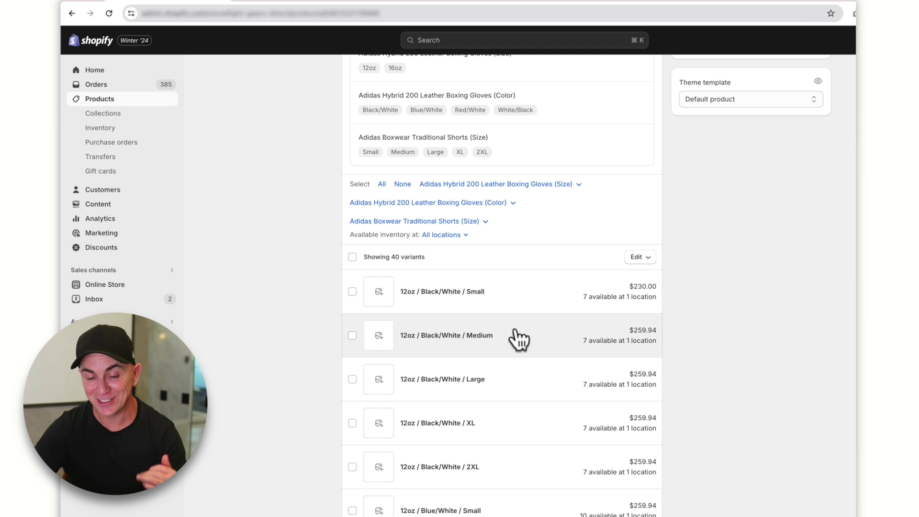
pyautogui.click(516, 332)
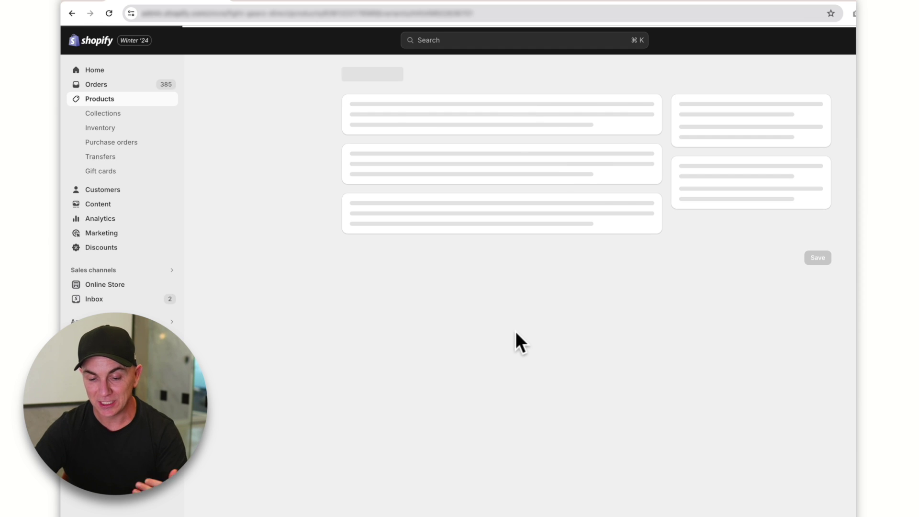
pyautogui.scroll(-3, 516, 331)
pyautogui.scroll(-1, 515, 313)
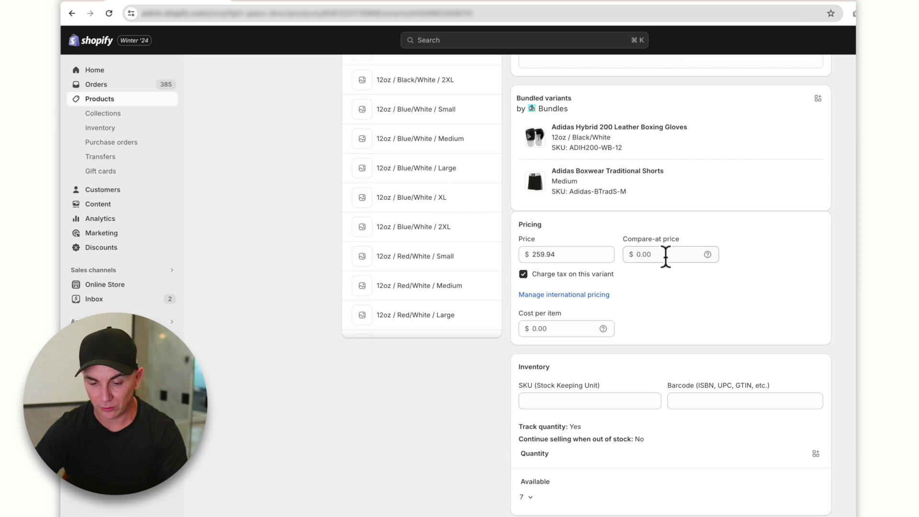
pyautogui.scroll(10, 550, 314)
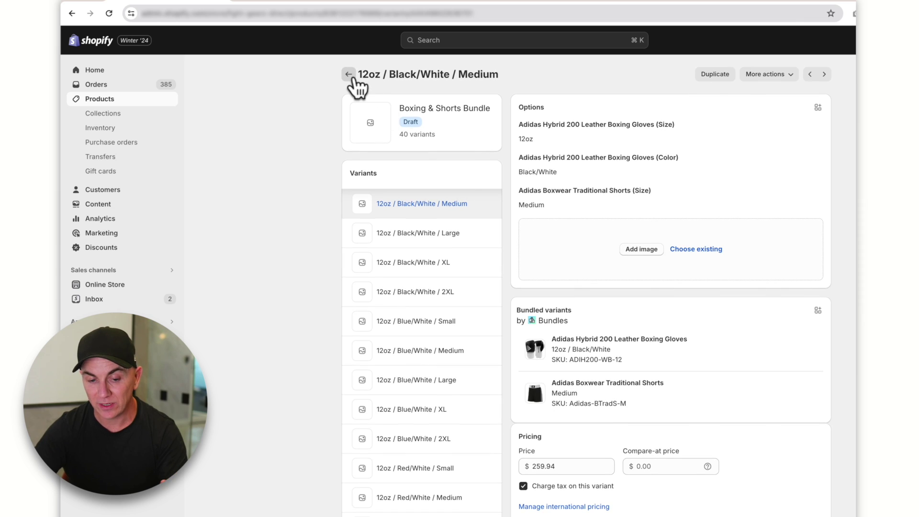
pyautogui.click(353, 79)
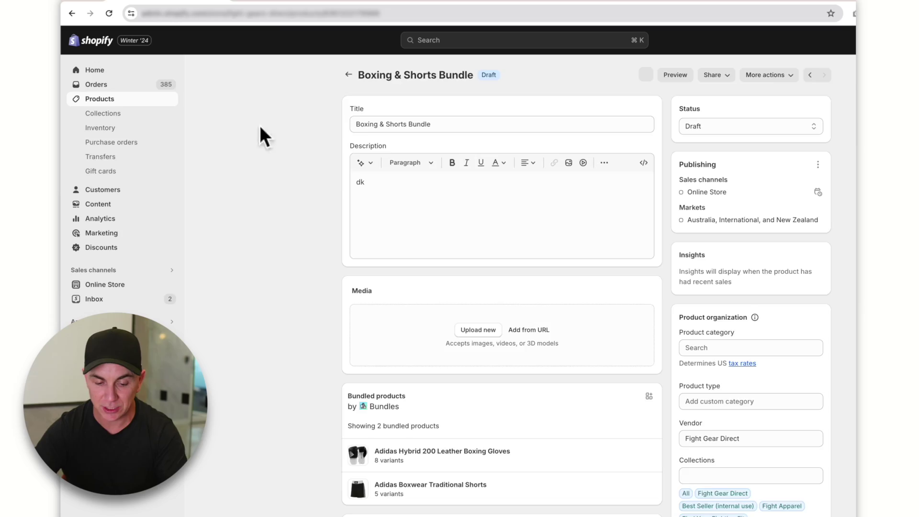
pyautogui.scroll(-3, 318, 184)
pyautogui.scroll(-6, 318, 185)
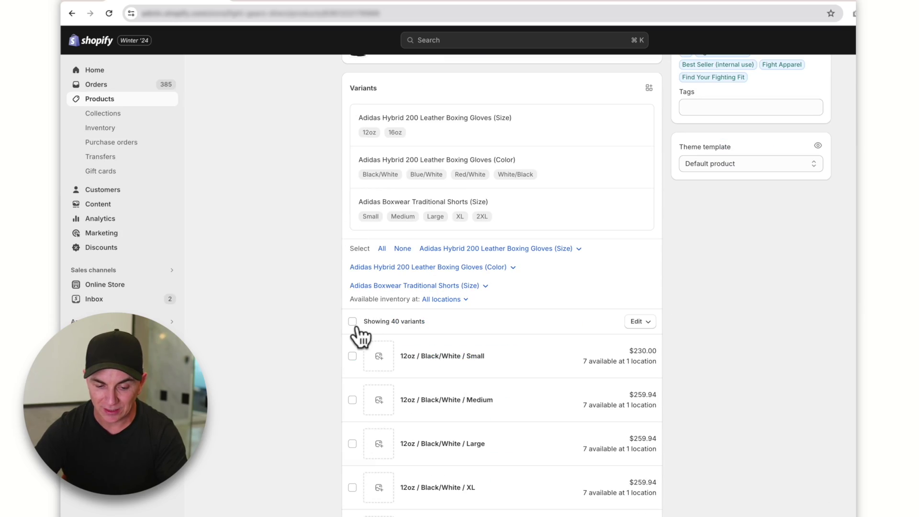
pyautogui.click(352, 321)
pyautogui.click(387, 322)
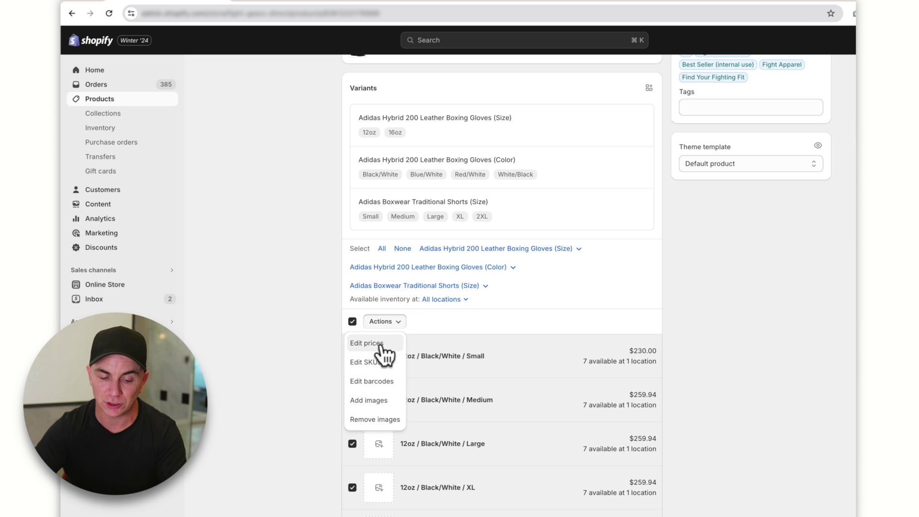
pyautogui.click(382, 345)
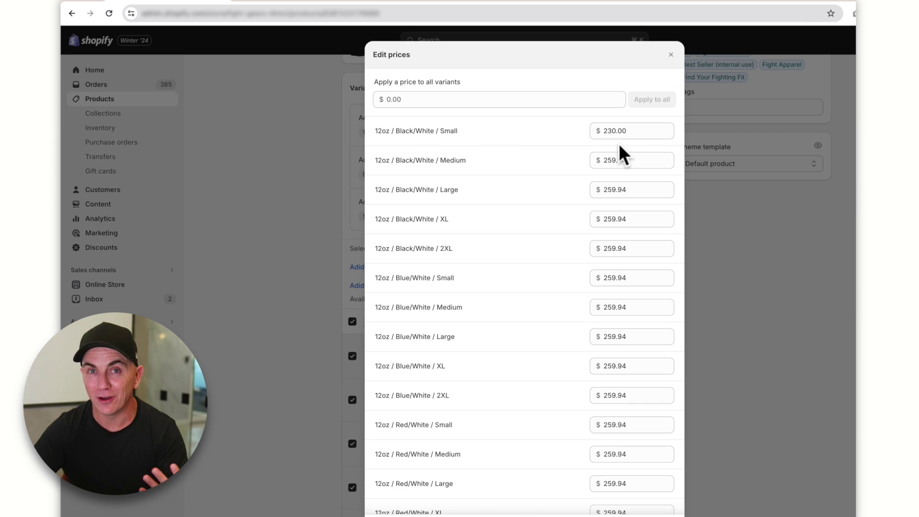
pyautogui.click(670, 55)
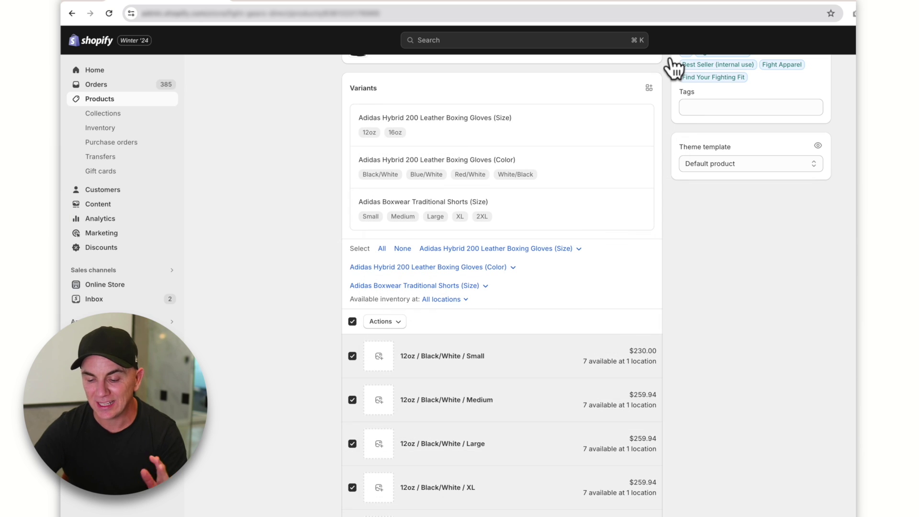
pyautogui.scroll(-10, 607, 265)
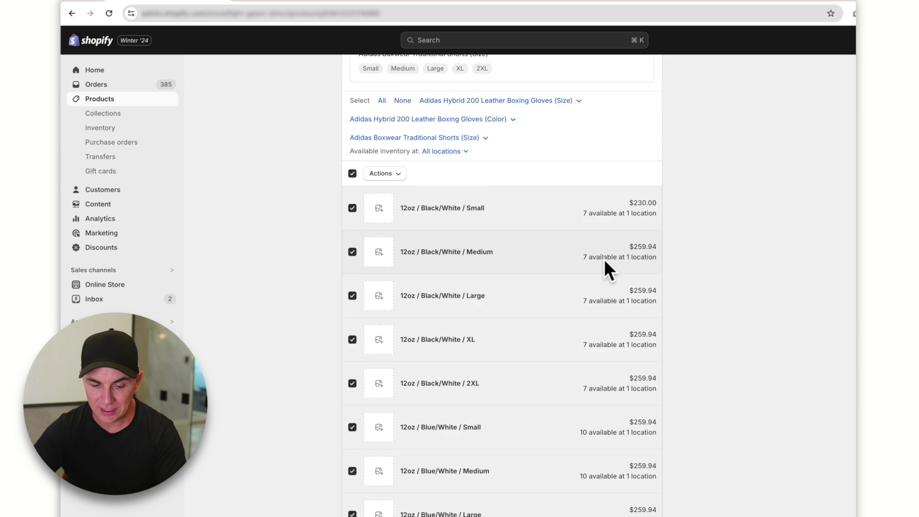
pyautogui.scroll(10, 608, 270)
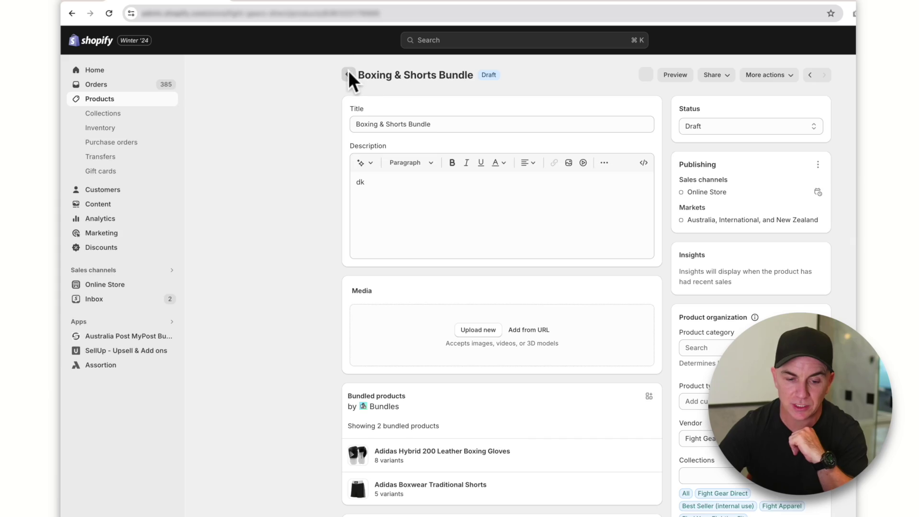
pyautogui.click(347, 75)
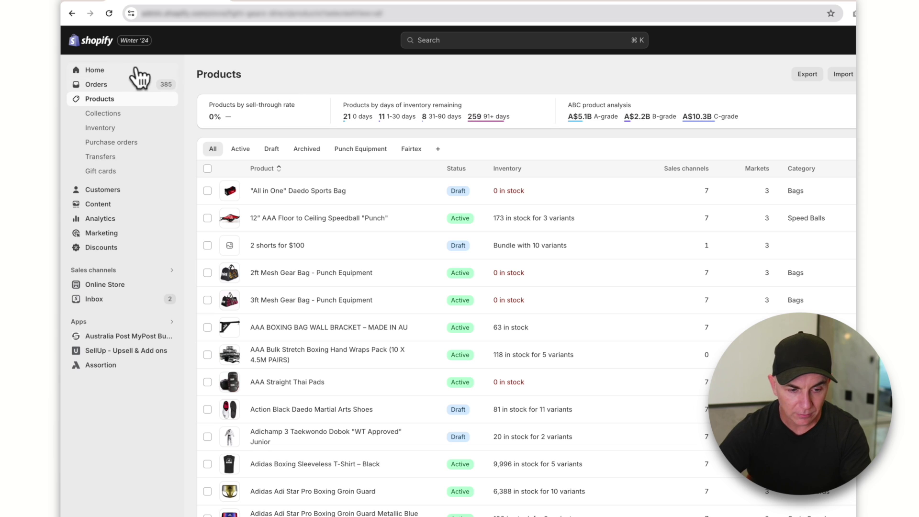
# Step: Create a new bundle in the Bundles app titled 'Multi Buy Shorts Deal' and search products for Adidas shorts
pyautogui.click(101, 321)
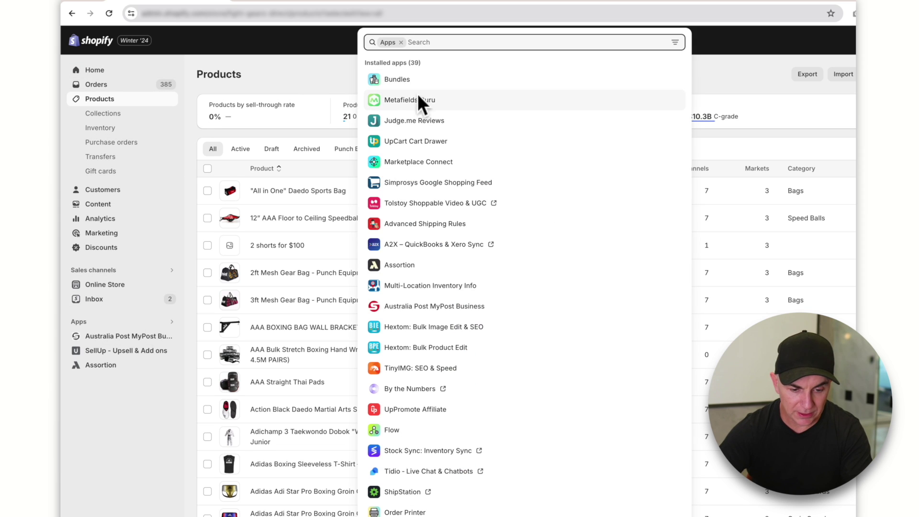
pyautogui.click(409, 81)
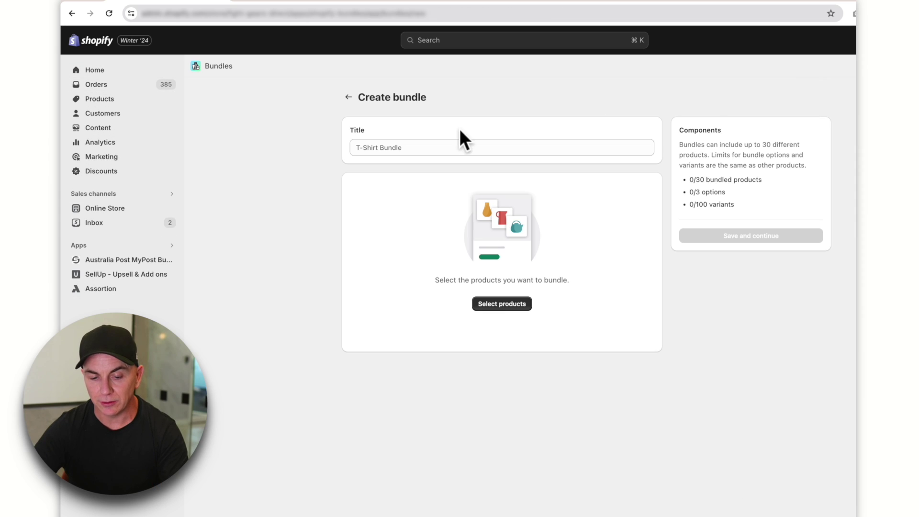
pyautogui.click(441, 148)
pyautogui.write('2 for ')
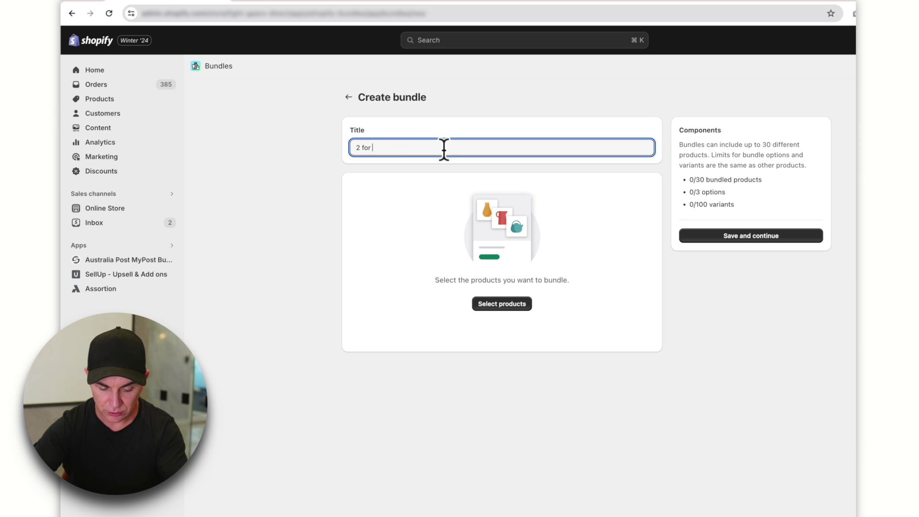
pyautogui.write('$100 Shorts')
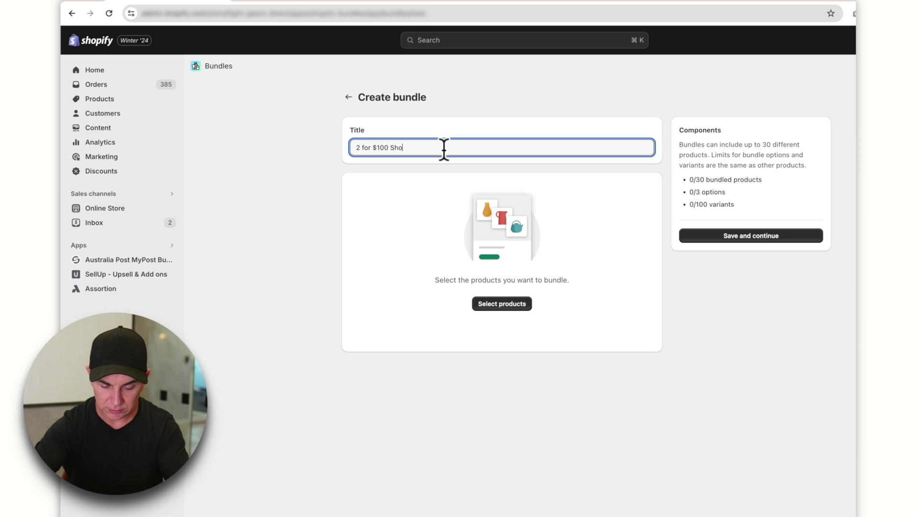
pyautogui.press('BackSpace')
pyautogui.press('BackSpace')
pyautogui.press('BackSpace')
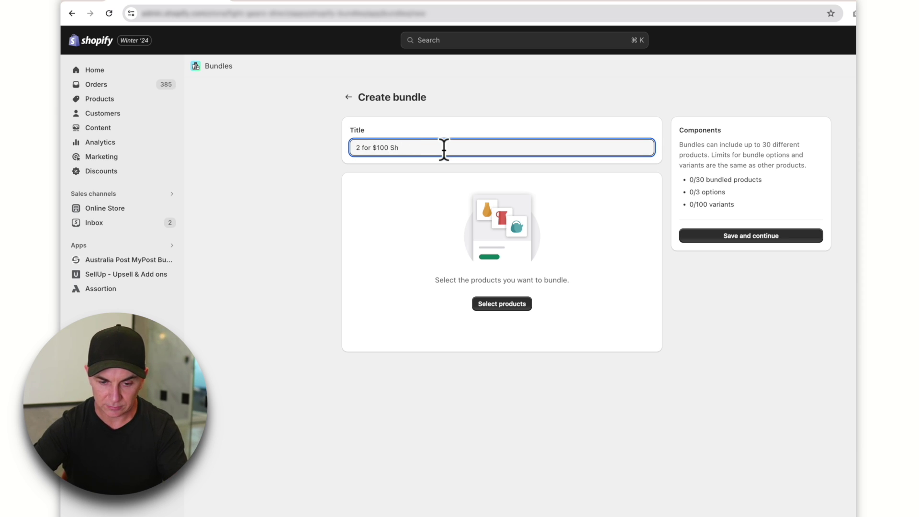
pyautogui.press('BackSpace')
pyautogui.press('BackSpace')
pyautogui.press('BackSpace')
pyautogui.press('BackSpace')
pyautogui.press('BackSpace')
pyautogui.press('BackSpace')
pyautogui.press('BackSpace')
pyautogui.press('BackSpace')
pyautogui.press('BackSpace')
pyautogui.press('BackSpace')
pyautogui.press('BackSpace')
pyautogui.press('BackSpace')
pyautogui.press('BackSpace')
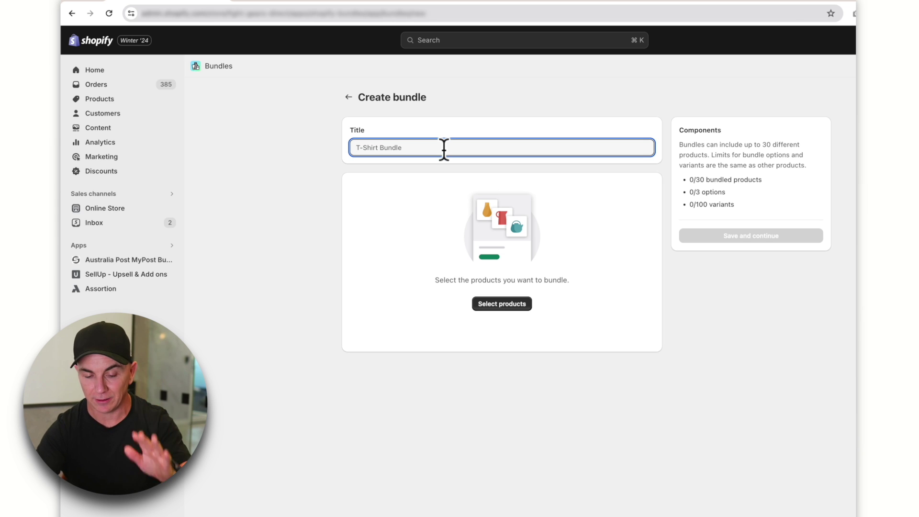
pyautogui.write('M')
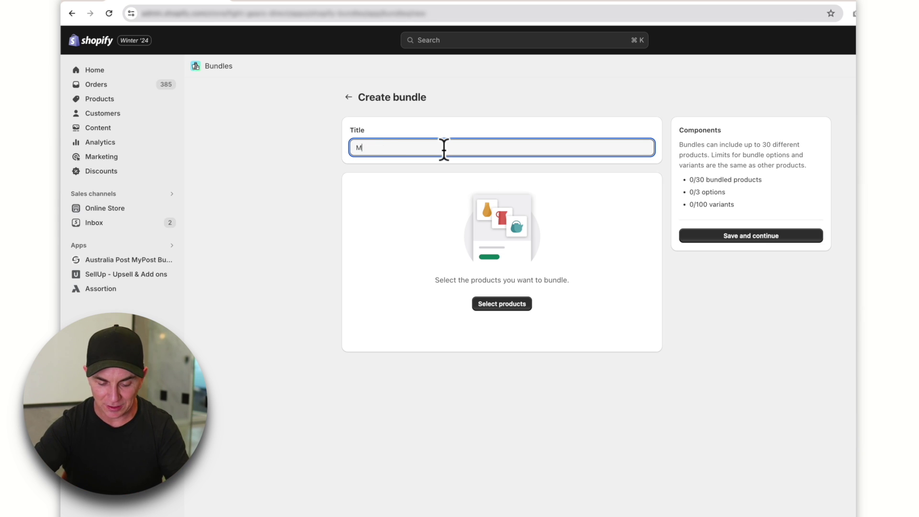
pyautogui.write('ulti Buy Sho')
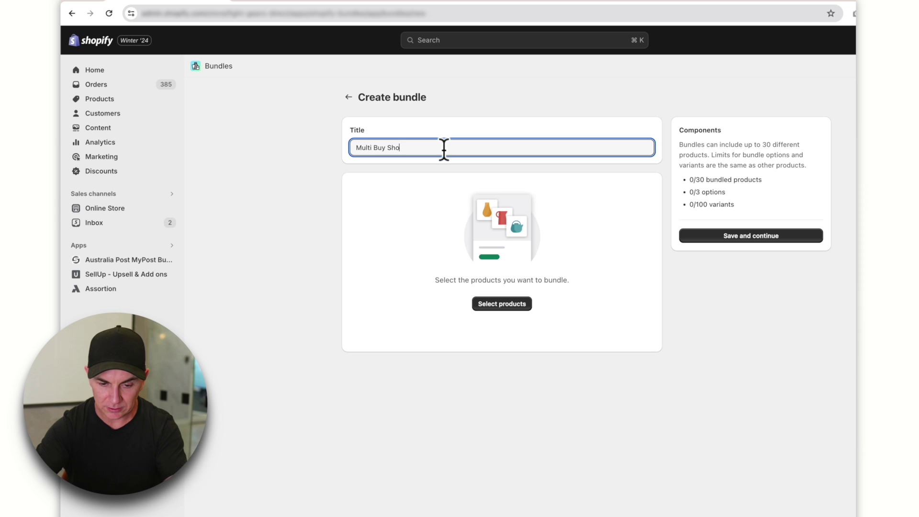
pyautogui.write('rts Deal')
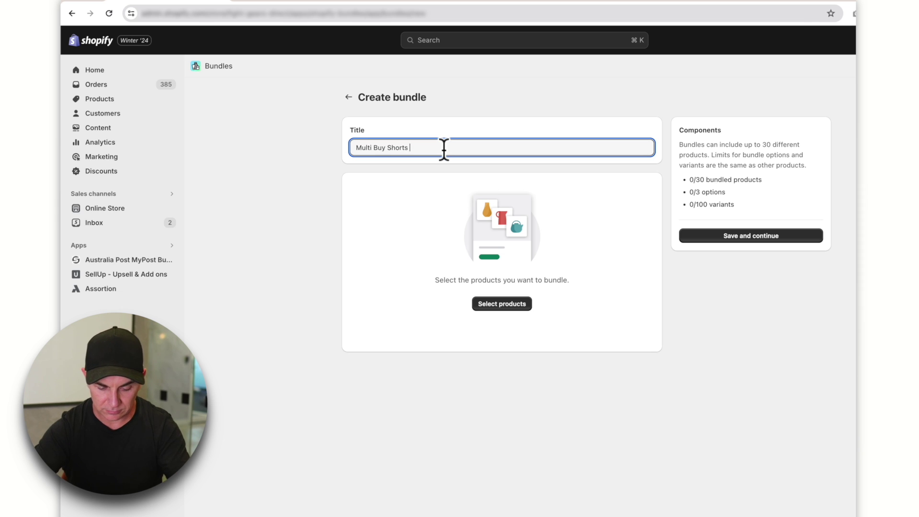
pyautogui.click(513, 298)
pyautogui.write('adidas shorts')
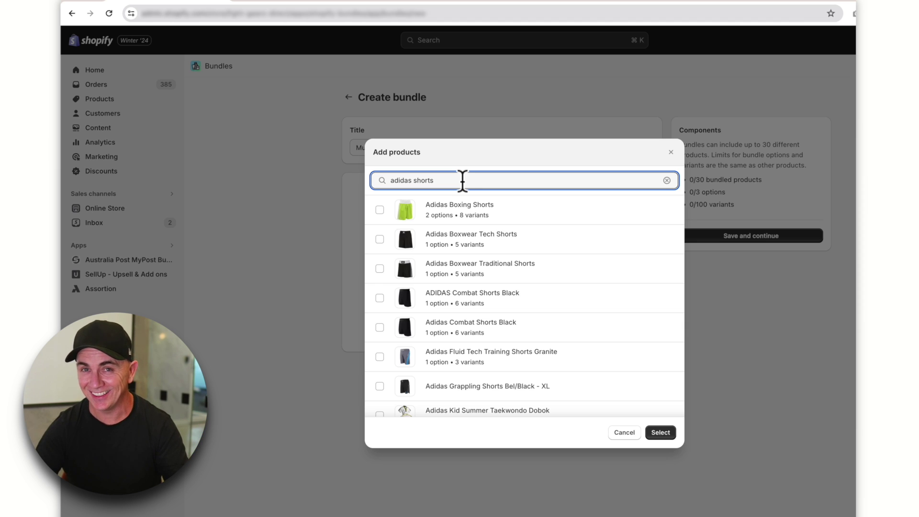
# Step: Add Adidas Boxwear Traditional Shorts with its five sizes to the bundle
pyautogui.click(386, 267)
pyautogui.click(660, 433)
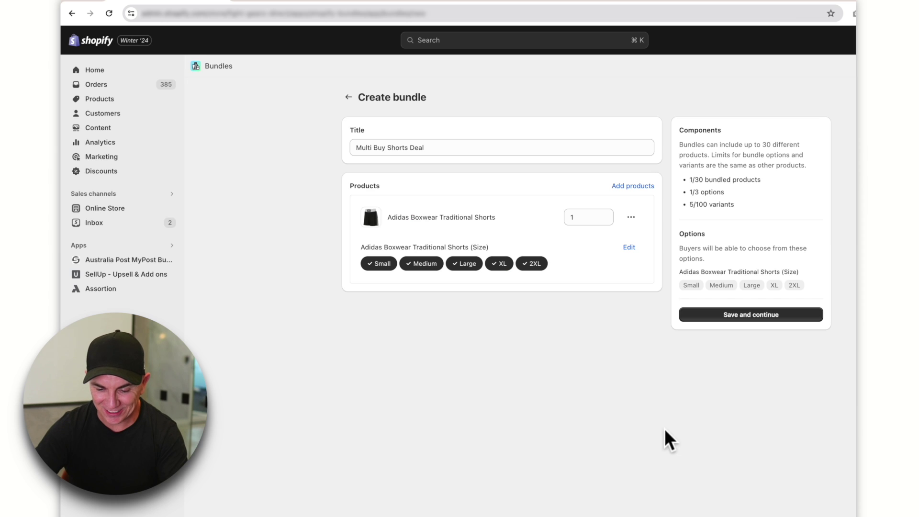
pyautogui.click(631, 218)
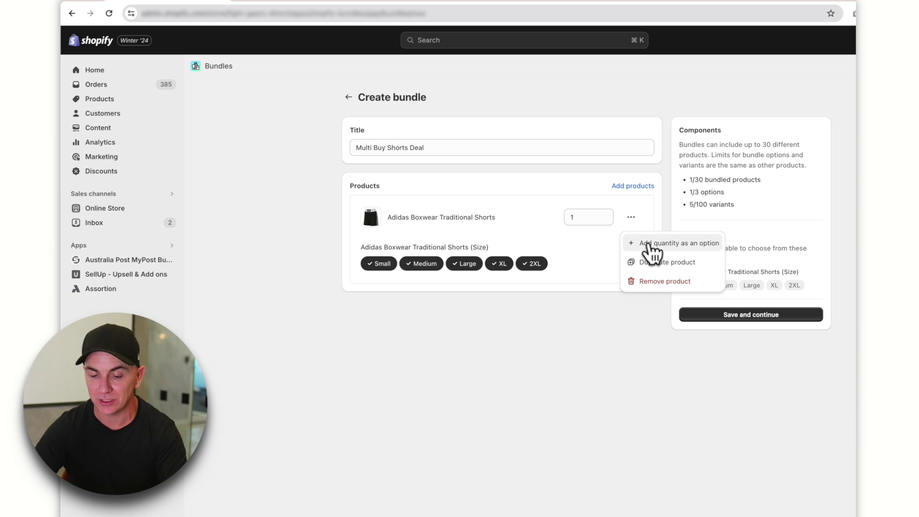
# Step: Create a Quantity option valued '1 pair', '2 pairs (save $10)' and '5 pairs (save $30)'
pyautogui.click(647, 245)
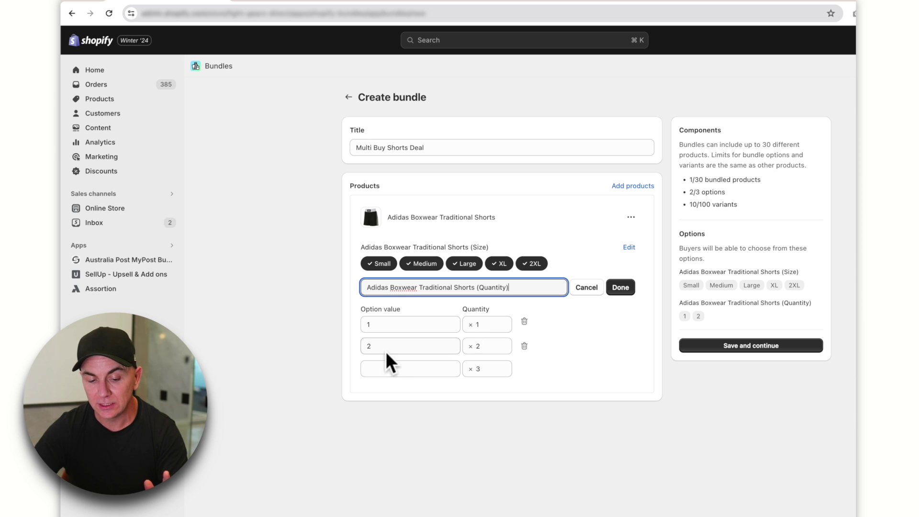
pyautogui.click(400, 369)
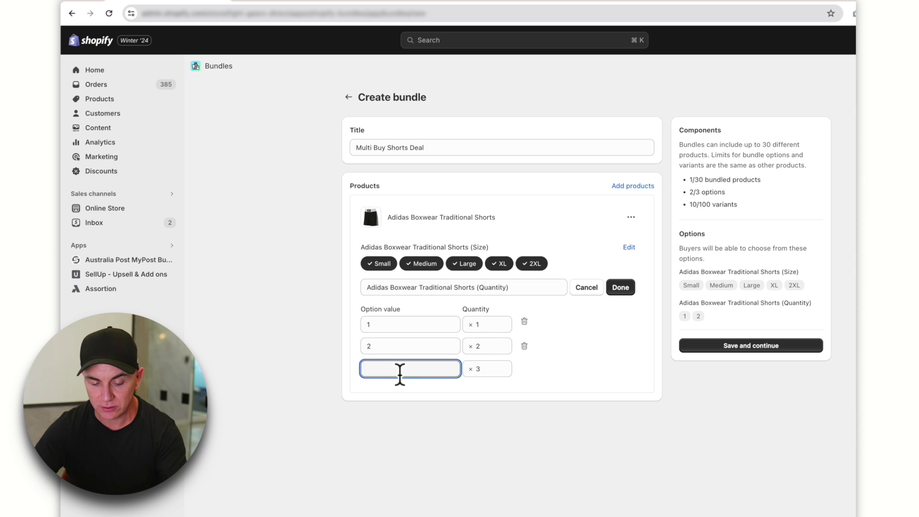
pyautogui.click(485, 368)
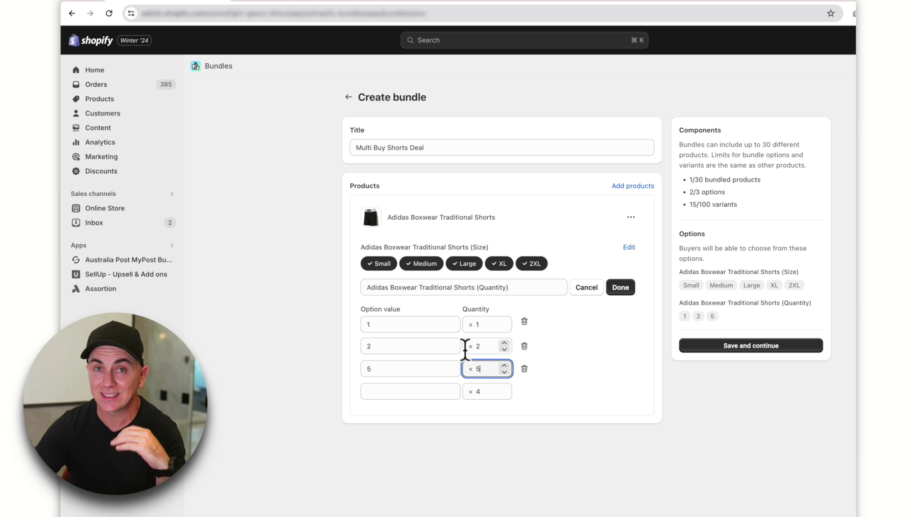
pyautogui.click(385, 325)
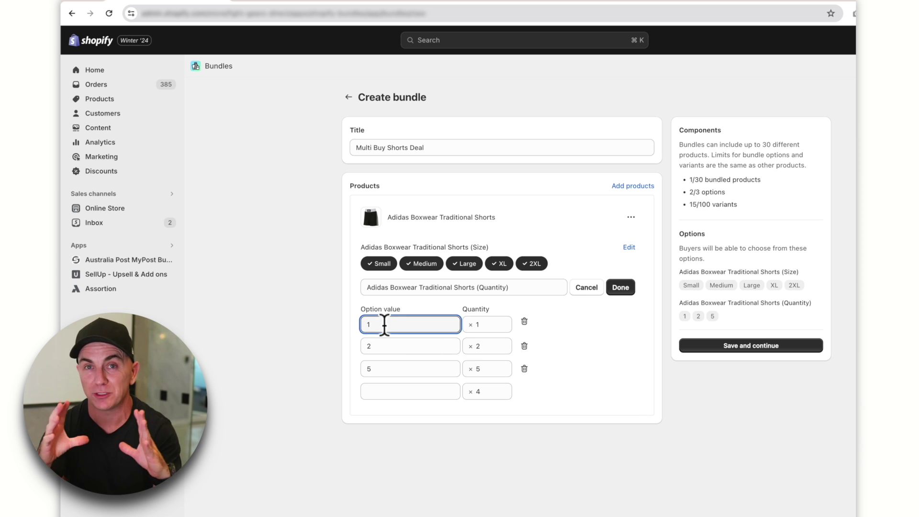
pyautogui.press('Tab')
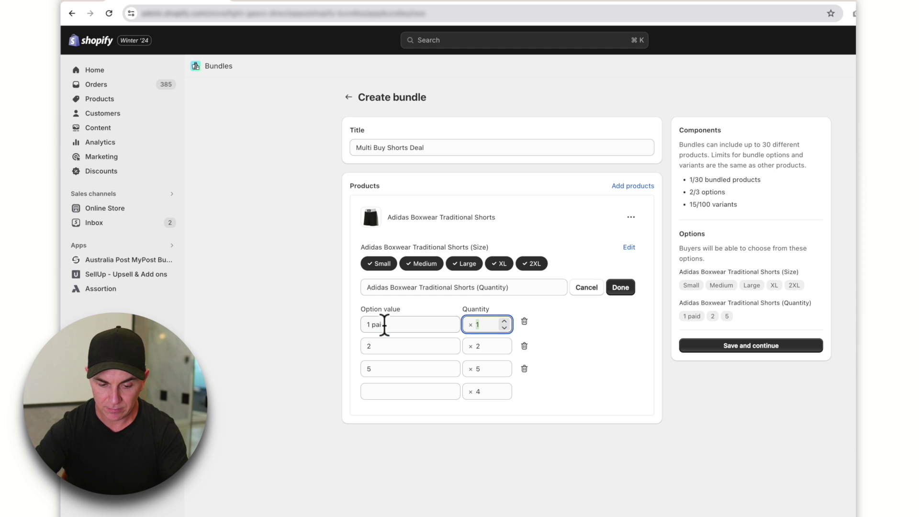
pyautogui.click(416, 322)
pyautogui.press('BackSpace')
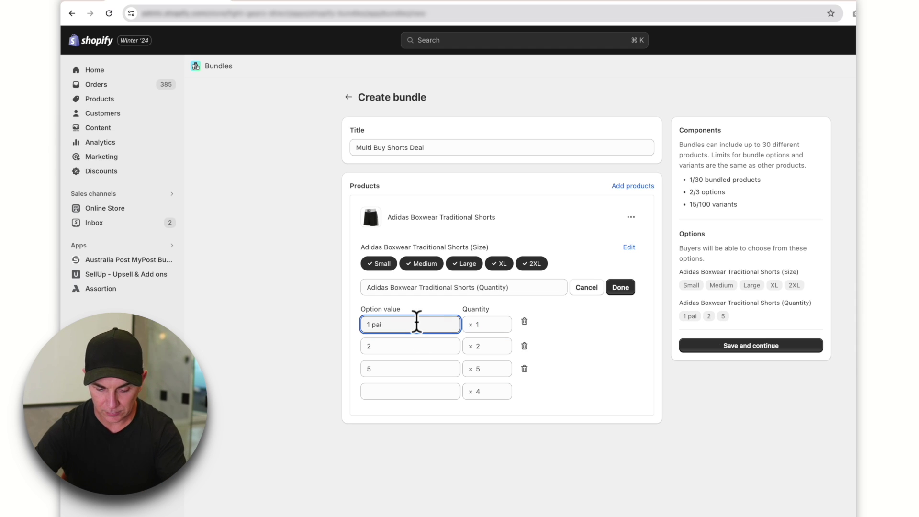
pyautogui.click(387, 349)
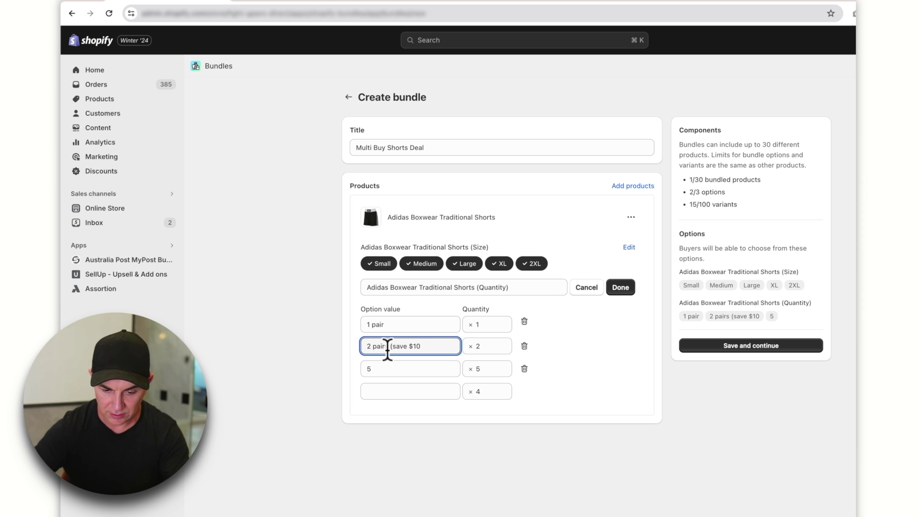
pyautogui.click(381, 368)
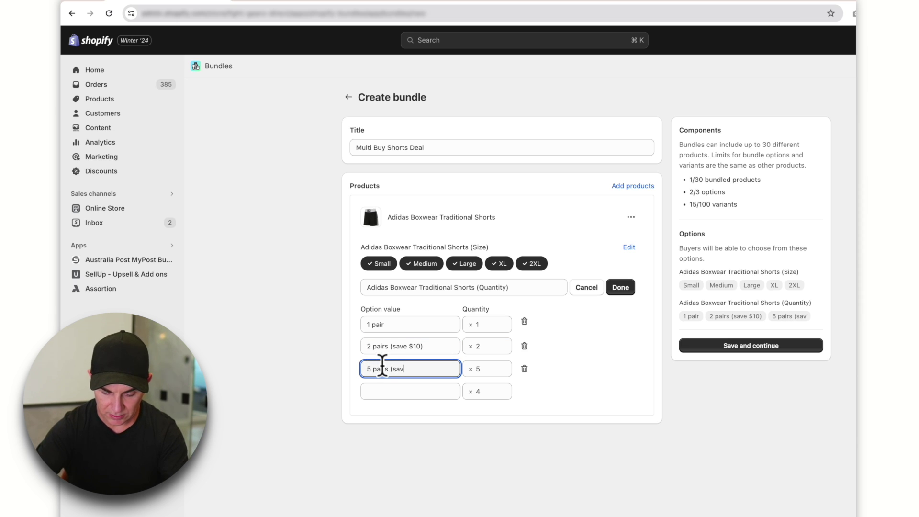
pyautogui.write('pairs (save $30')
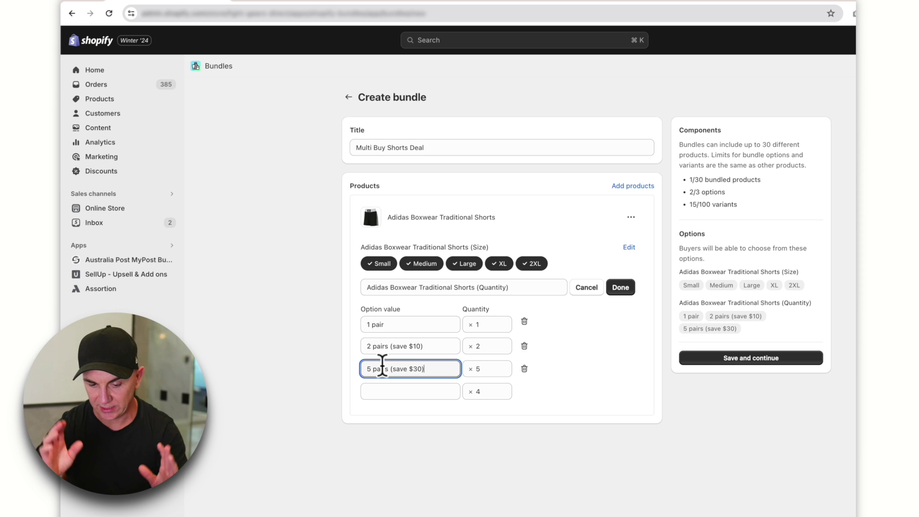
pyautogui.click(622, 291)
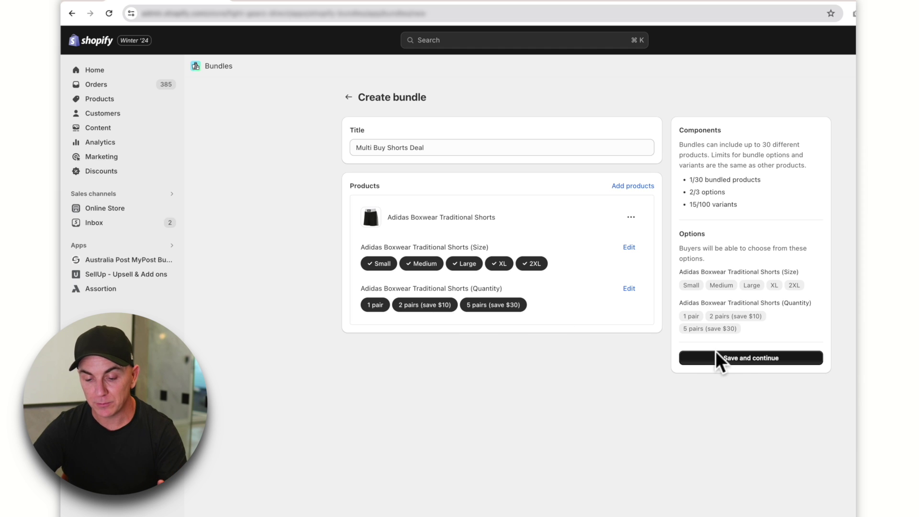
# Step: Save the Multi Buy Shorts Deal bundle as a draft product and preview it
pyautogui.click(733, 359)
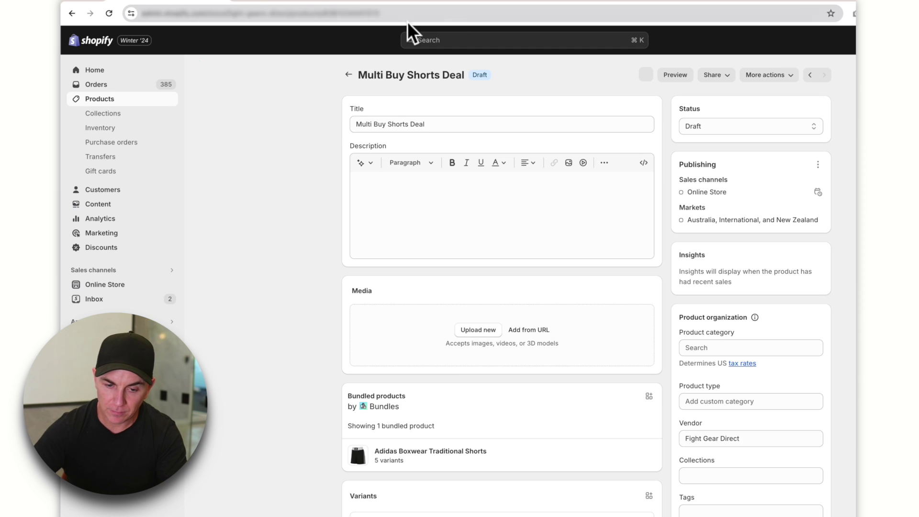
pyautogui.click(679, 81)
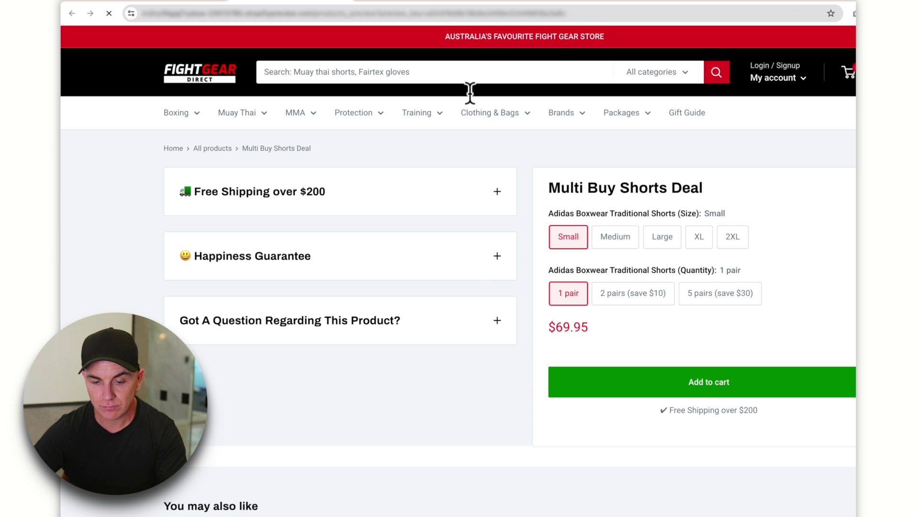
pyautogui.moveTo(516, 154)
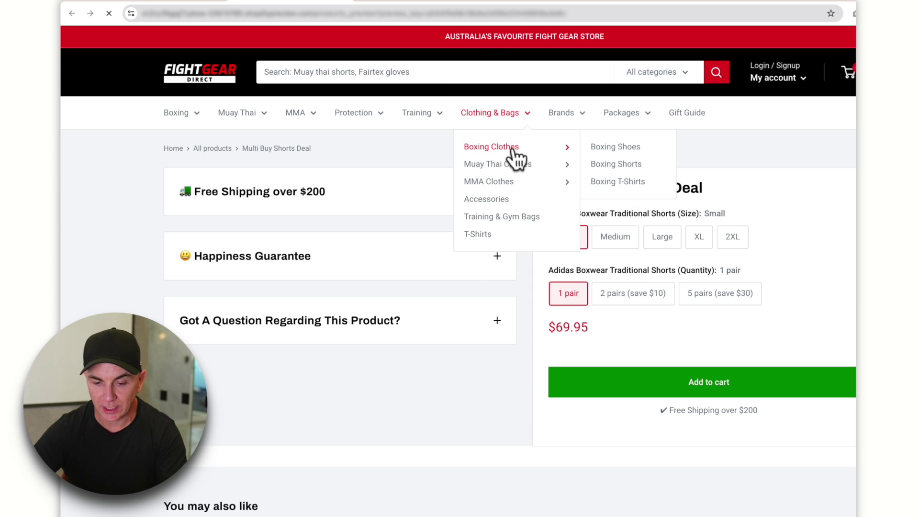
# Step: Verify 1, 2 and 5 pairs show $69.95, $139.90 and $349.75, then return to admin
pyautogui.click(632, 294)
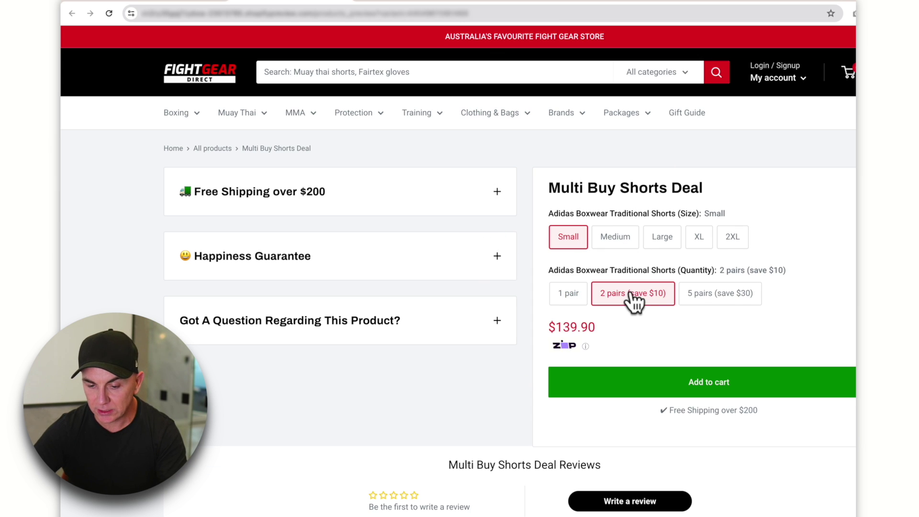
pyautogui.click(720, 297)
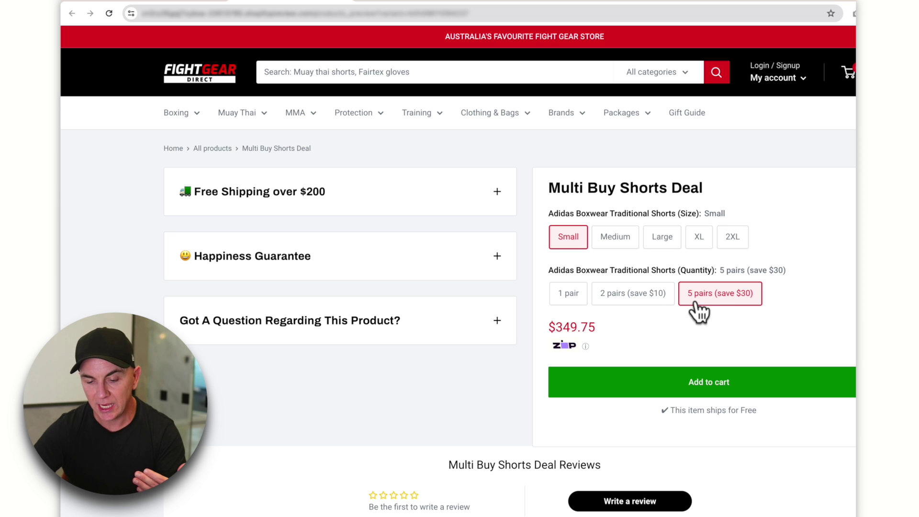
pyautogui.click(571, 299)
pyautogui.click(635, 299)
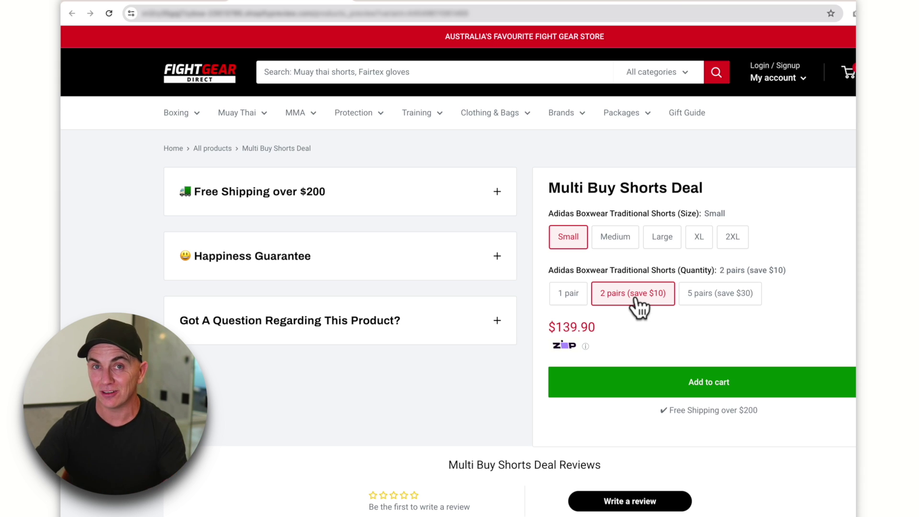
pyautogui.moveTo(622, 113)
pyautogui.click(191, 1)
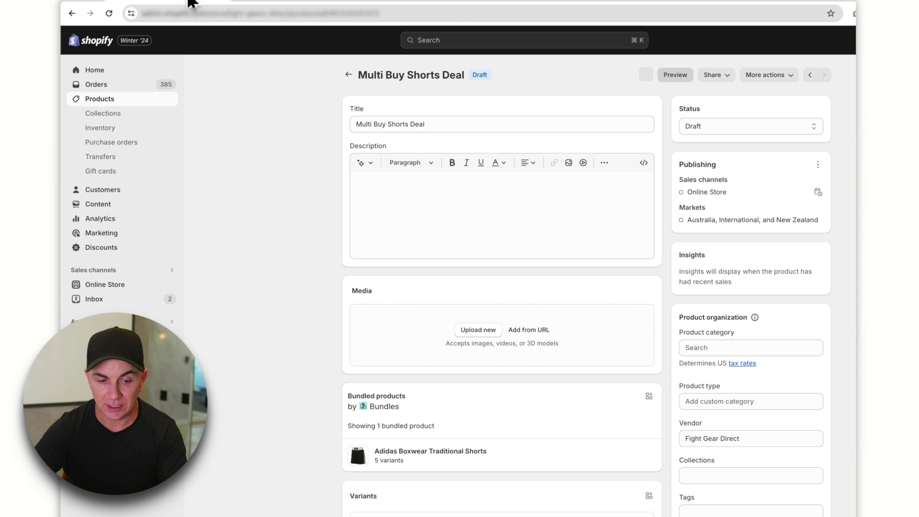
# Step: Give the Small / 2 pairs (save $10) variant price $129.90 and compare-at $139.90, and save
pyautogui.scroll(-10, 345, 239)
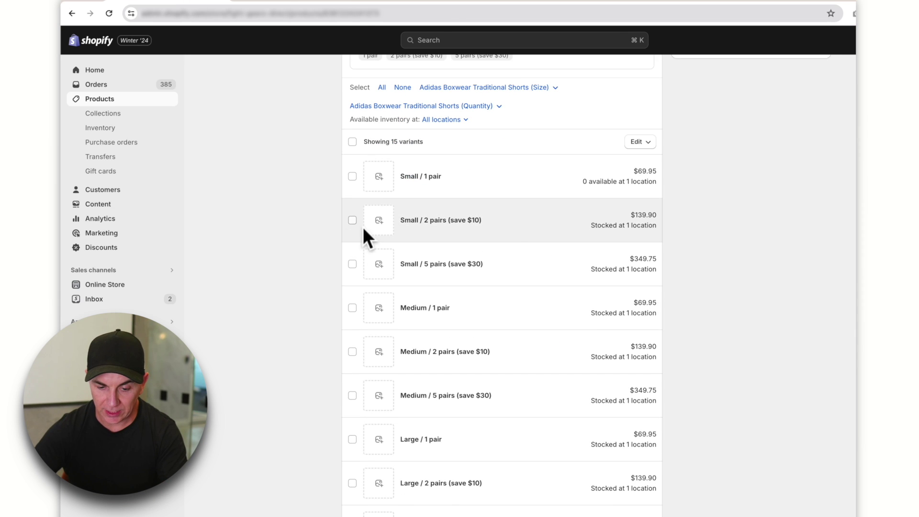
pyautogui.click(523, 234)
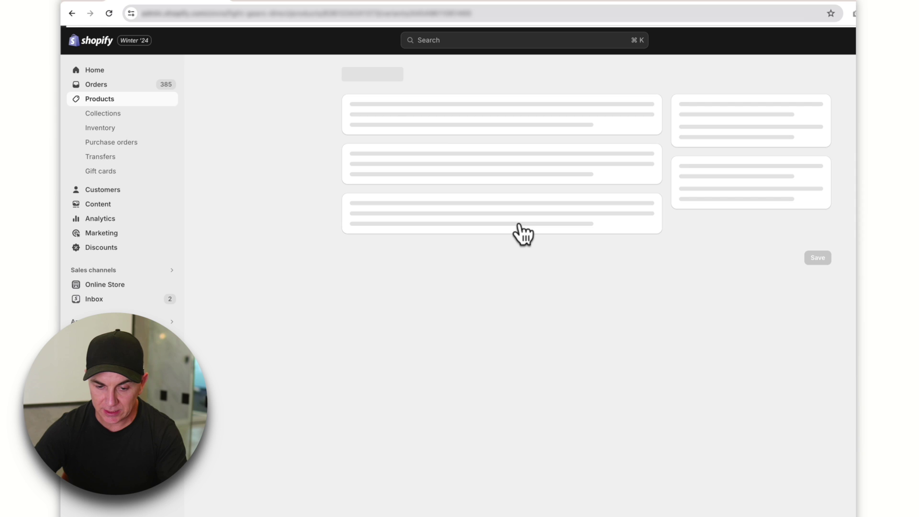
pyautogui.scroll(-3, 564, 282)
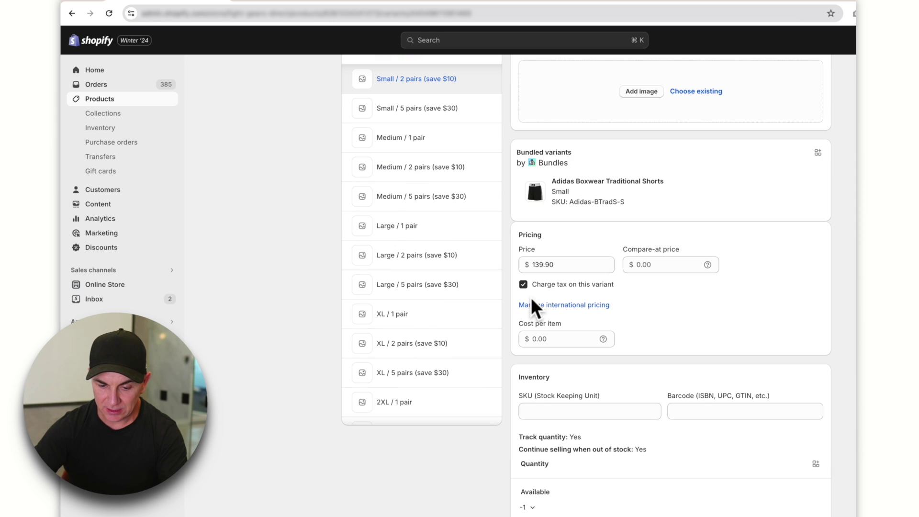
pyautogui.click(518, 265)
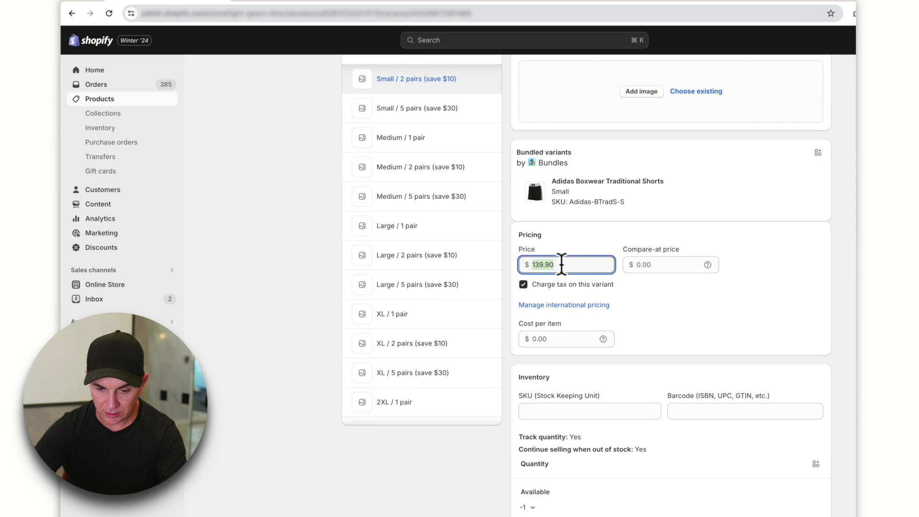
pyautogui.click(659, 266)
pyautogui.write('139.90')
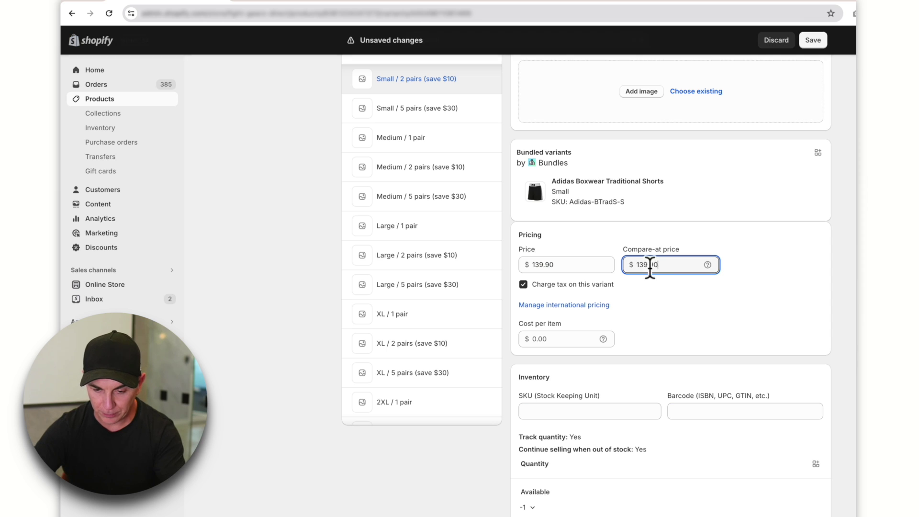
pyautogui.doubleClick(539, 265)
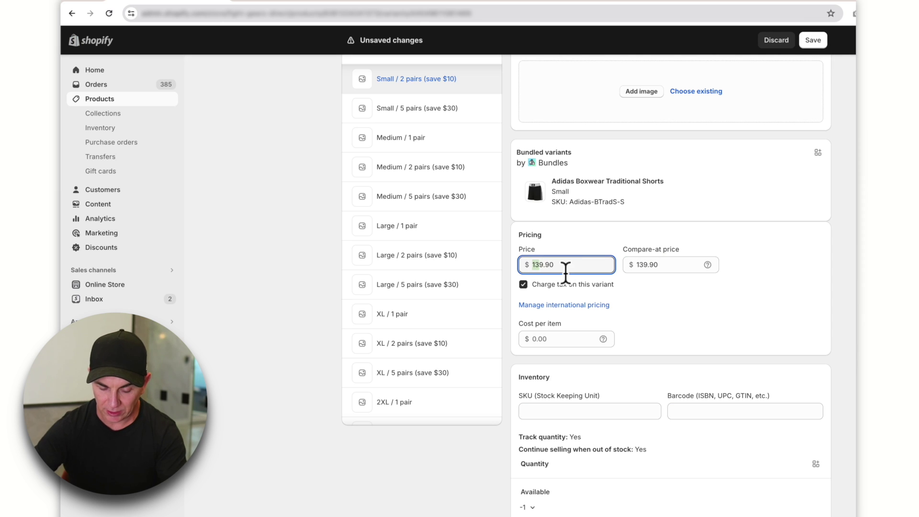
pyautogui.write('1')
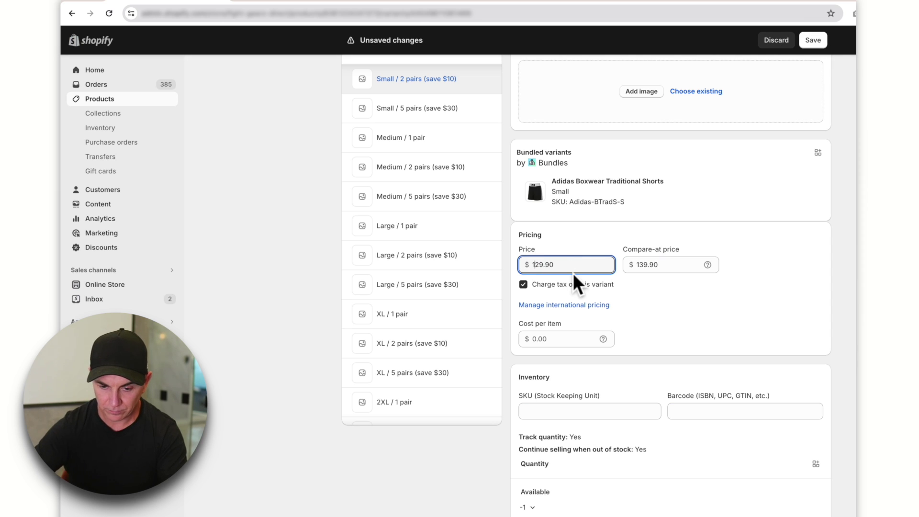
pyautogui.click(811, 43)
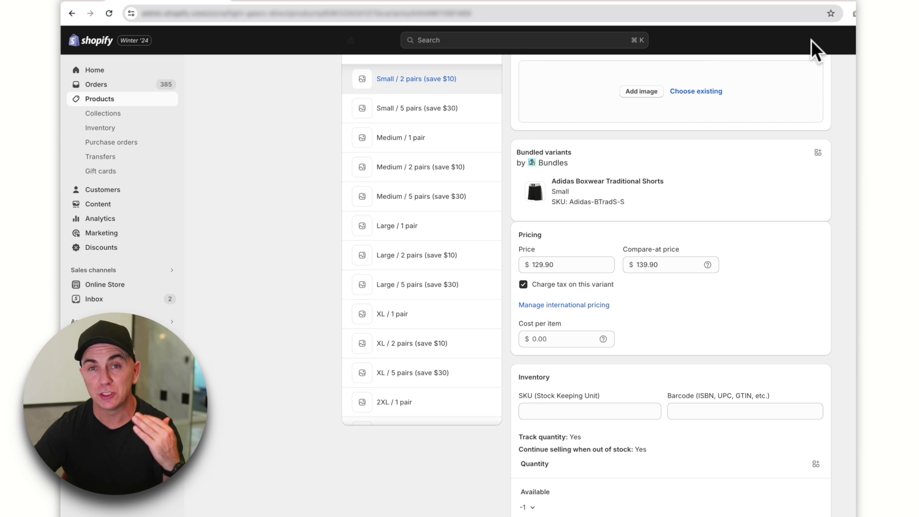
# Step: Save Small / 5 pairs (save $30) at $319.75 with compare-at $349.75, then go back to the product
pyautogui.click(429, 107)
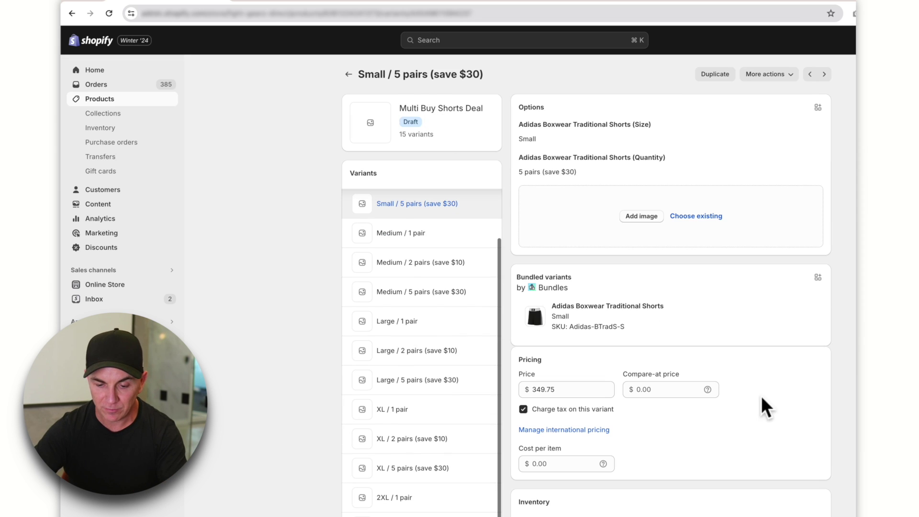
pyautogui.click(571, 390)
pyautogui.hotkey('ctrl', 'c')
pyautogui.click(661, 390)
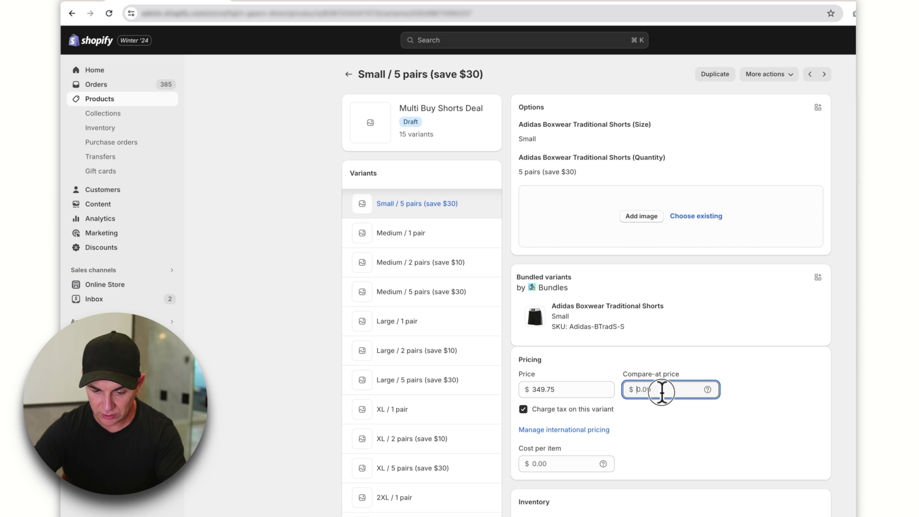
pyautogui.hotkey('ctrl', 'v')
pyautogui.click(541, 389)
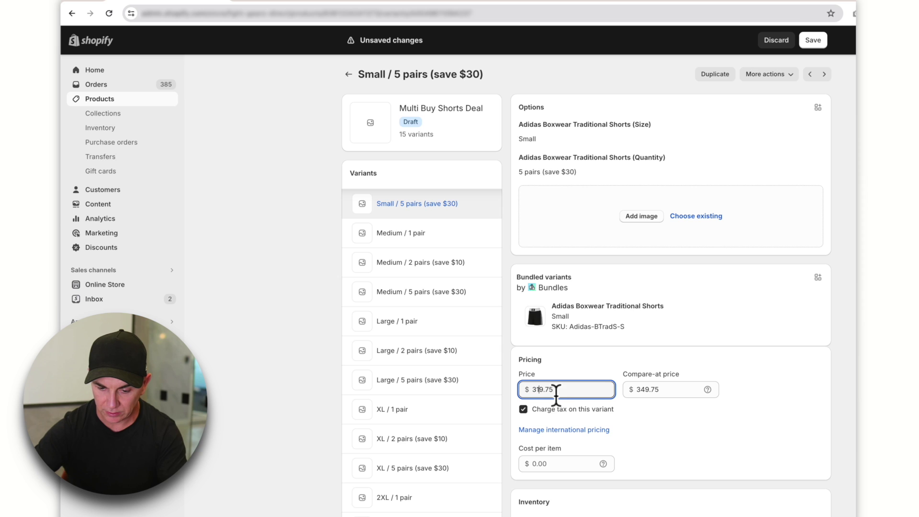
pyautogui.click(818, 39)
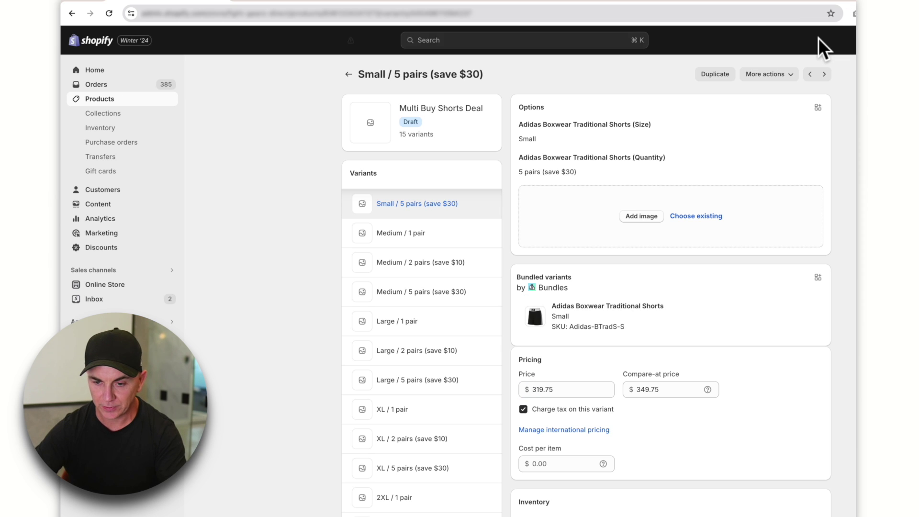
pyautogui.click(345, 74)
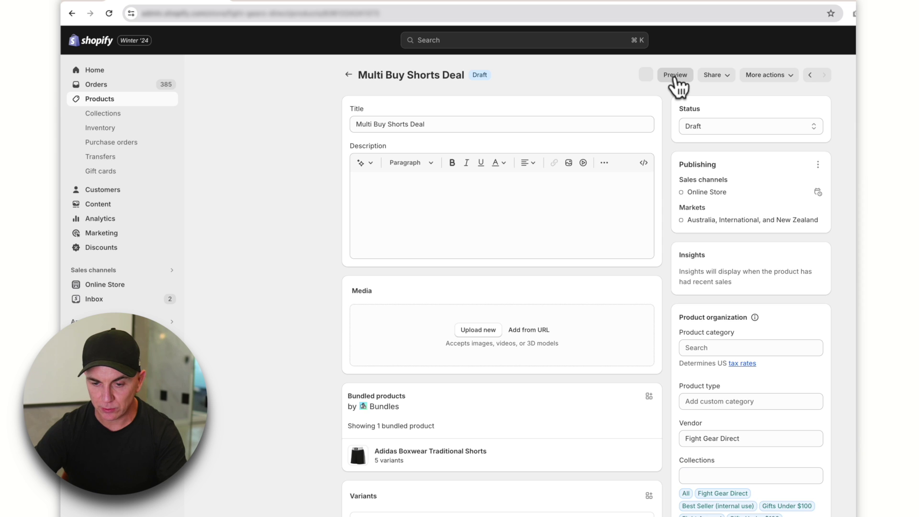
# Step: Preview the product and check Small shows 2 pairs $129.90 (Save $10.00) and 5 pairs $319.75 (Save $30.00)
pyautogui.click(672, 80)
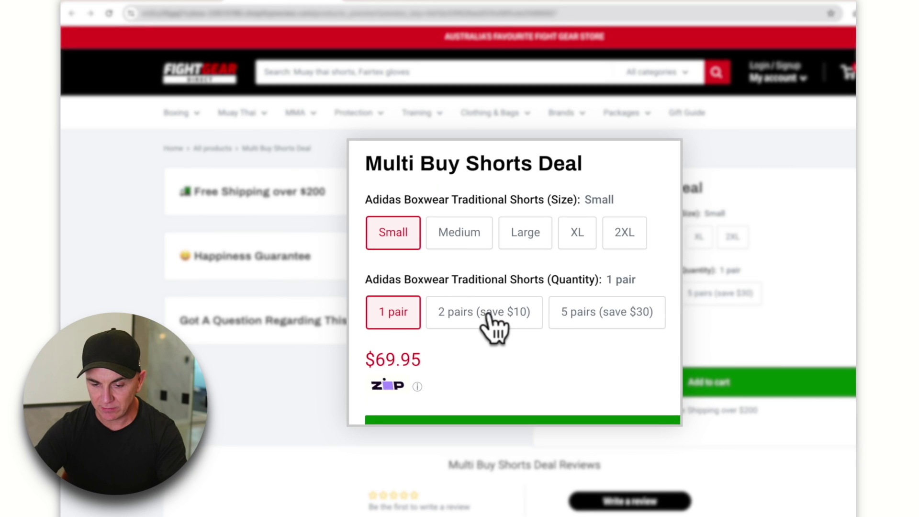
pyautogui.click(493, 327)
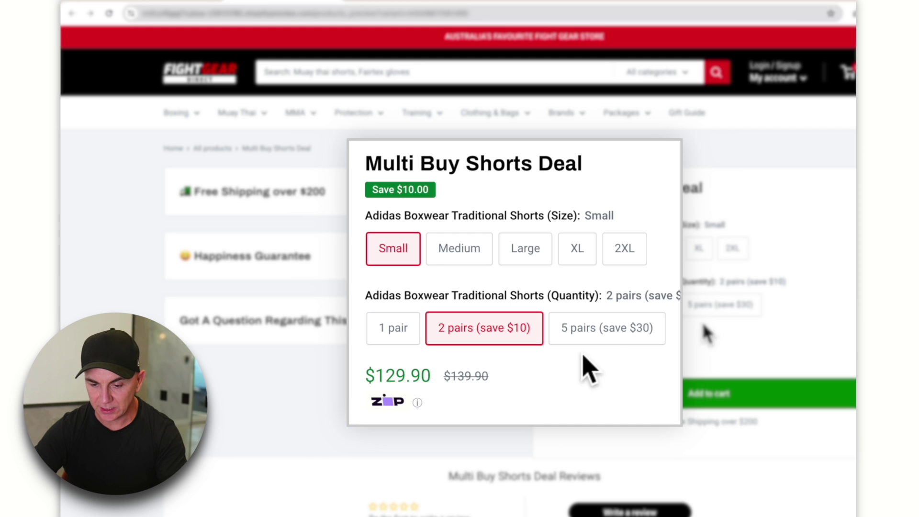
pyautogui.click(602, 340)
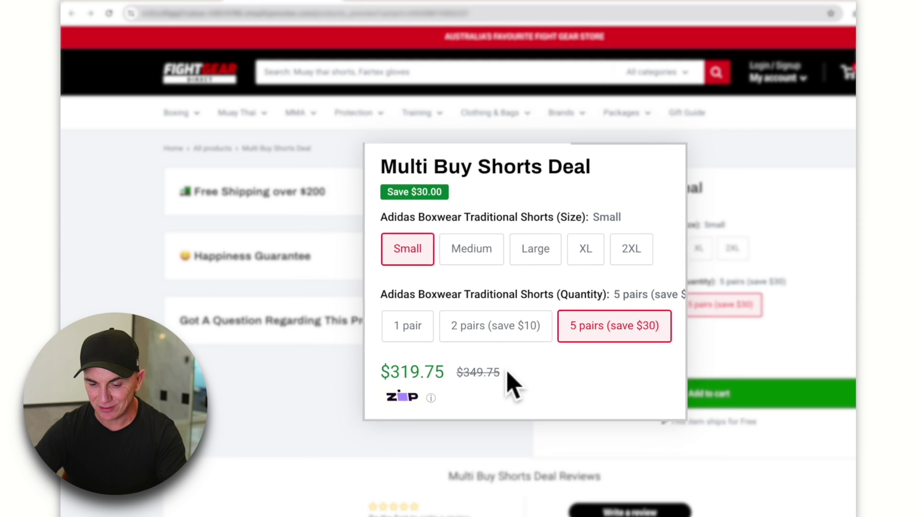